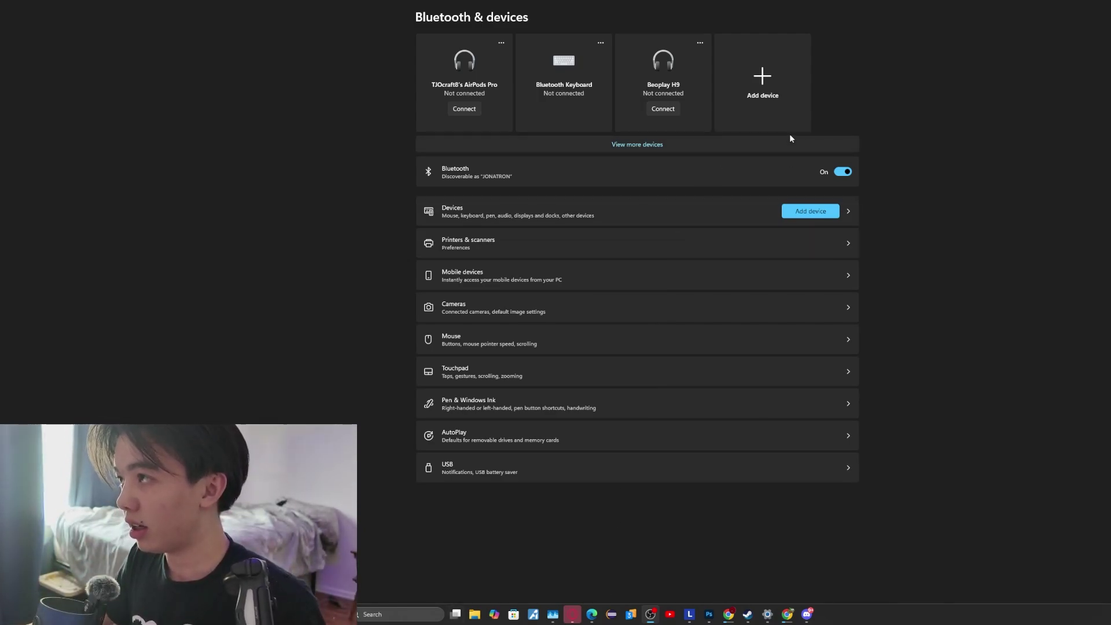
# - Pair the Wireless Controller with the PC as a new Bluetooth device
pyautogui.click(786, 107)
pyautogui.click(590, 219)
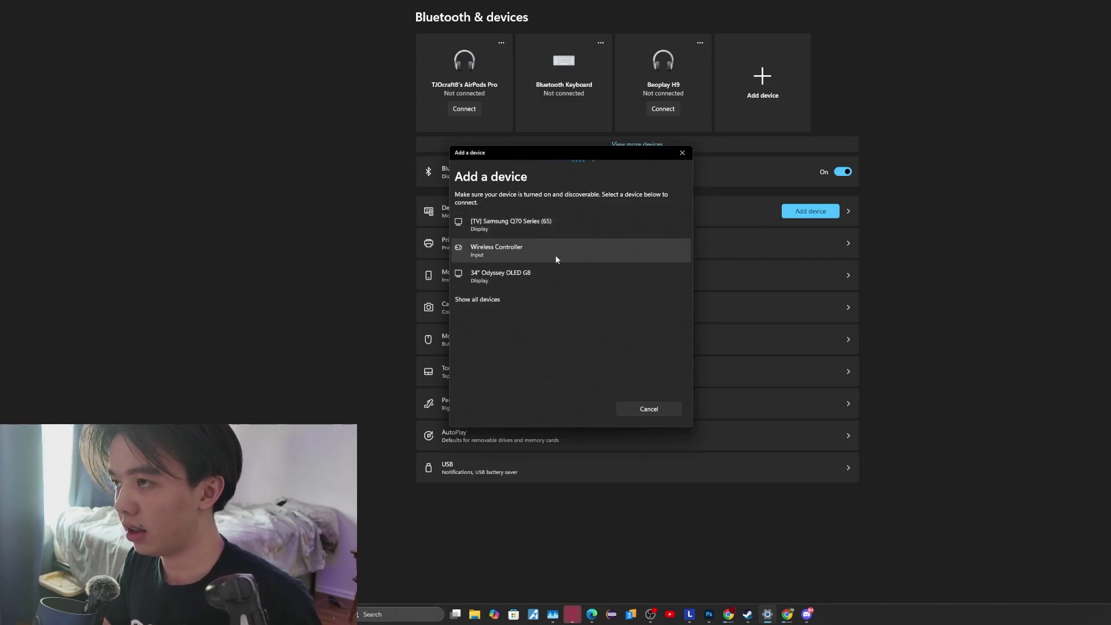
pyautogui.click(555, 256)
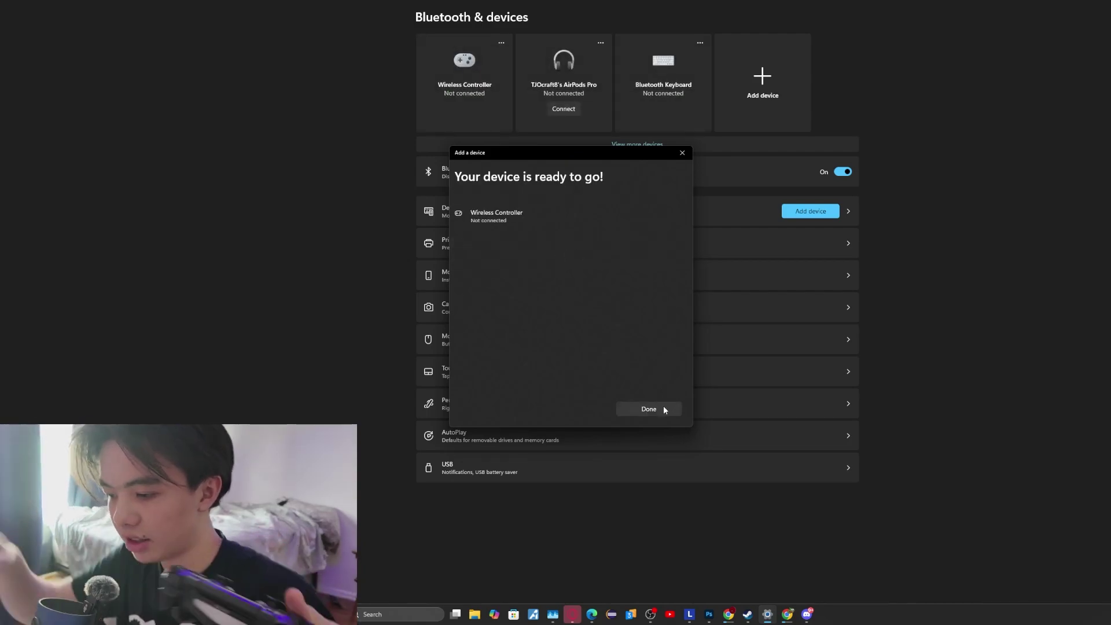
pyautogui.click(664, 410)
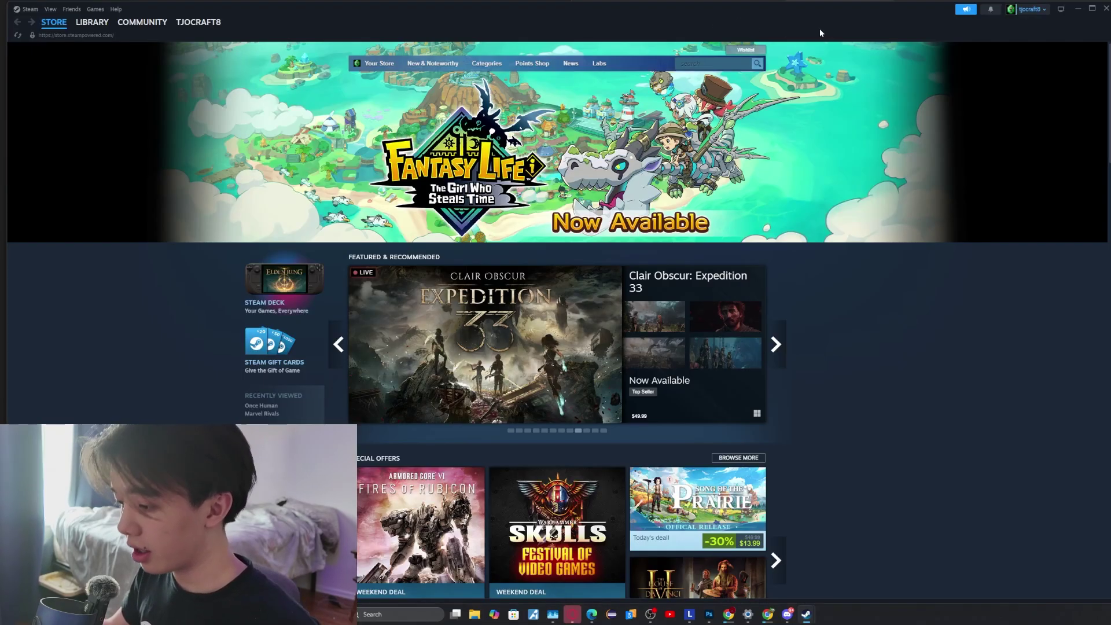
# - Switch Steam to Big Picture Mode and open its Controller settings
pyautogui.click(1061, 9)
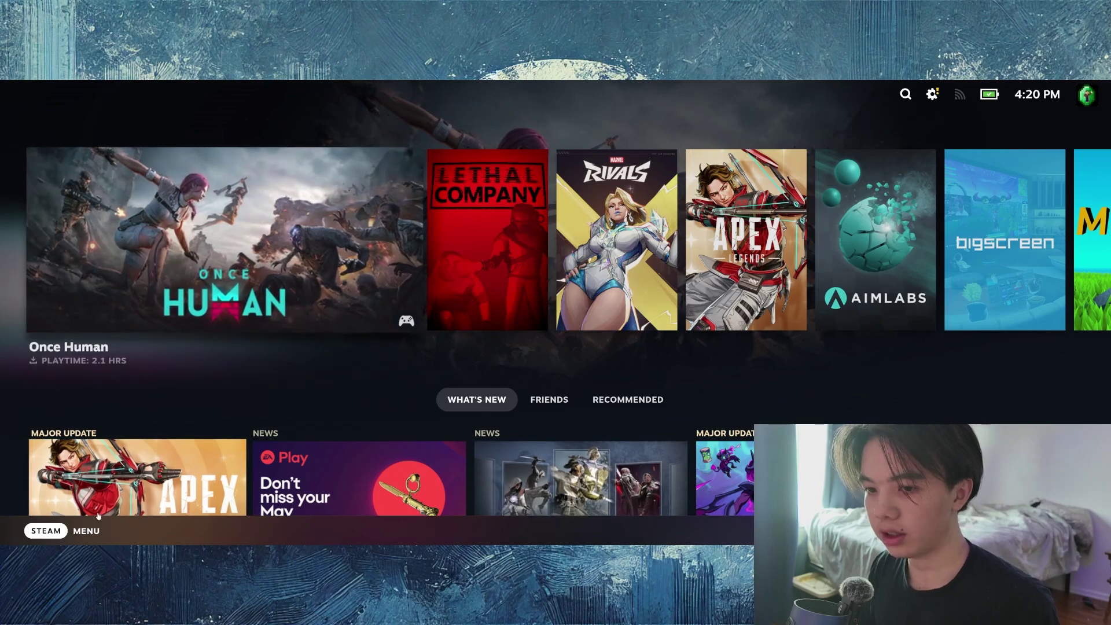
pyautogui.click(69, 532)
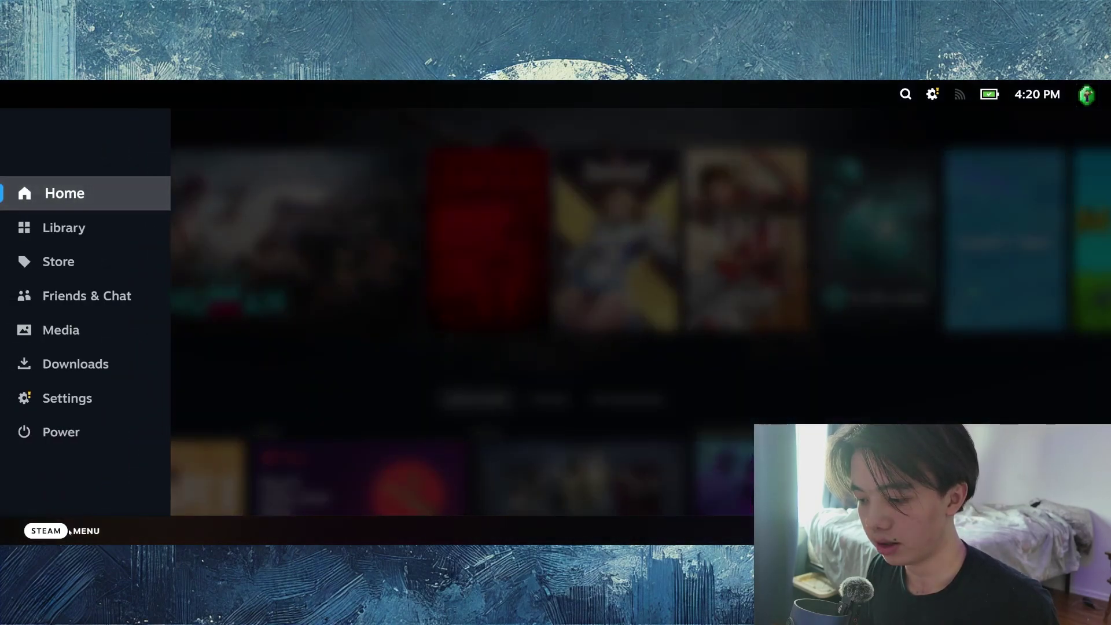
pyautogui.click(76, 401)
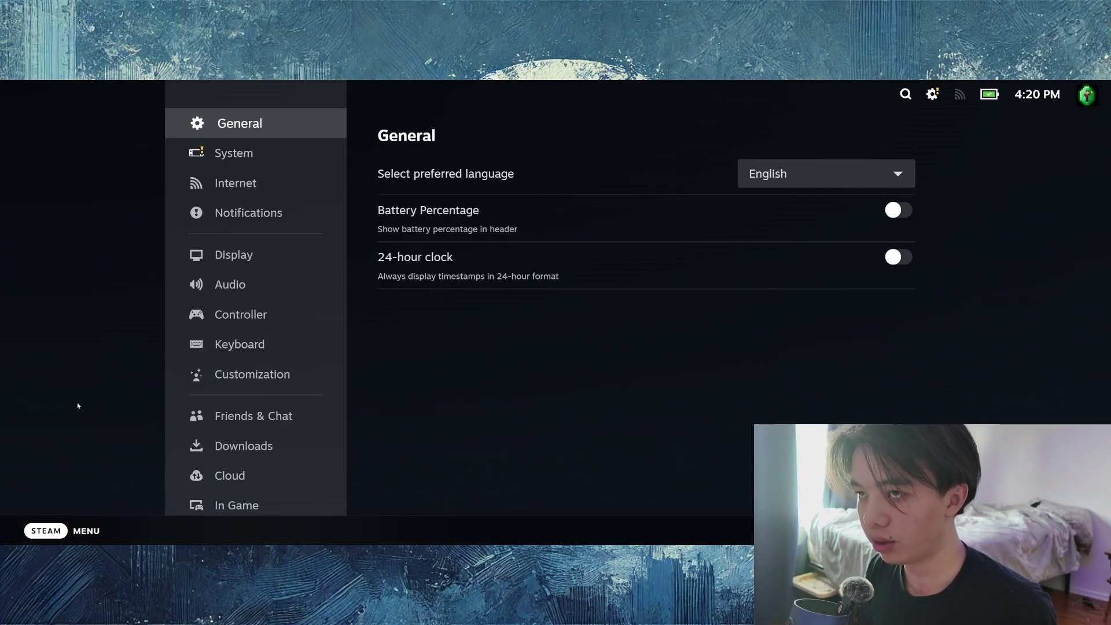
pyautogui.click(220, 316)
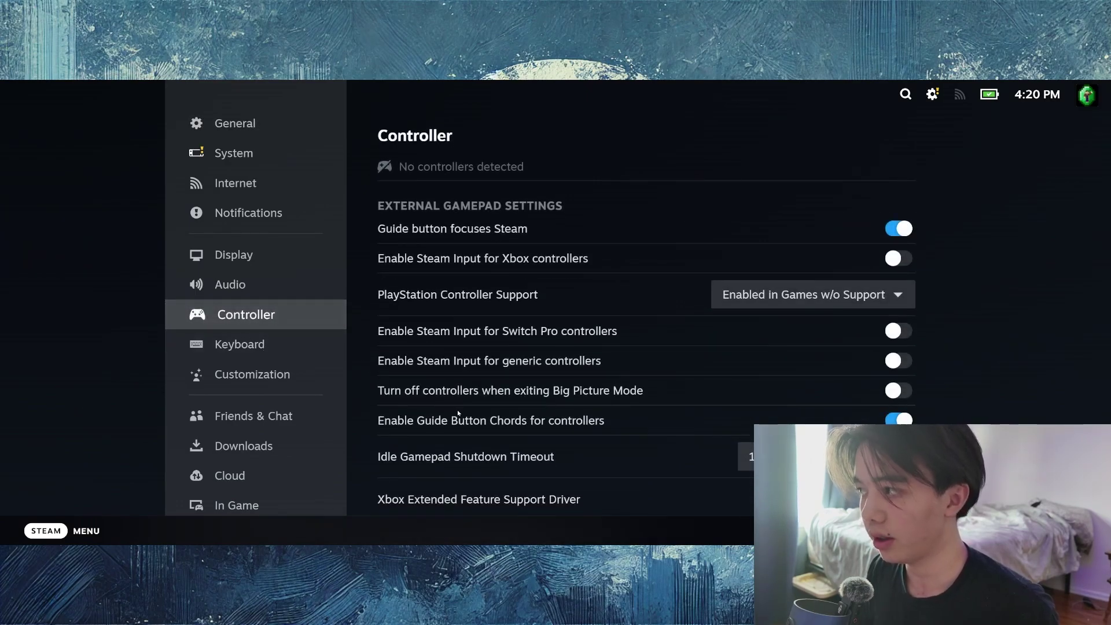
# - Review the PlayStation Controller Support options and toggle Steam Input for Xbox controllers on and back off
pyautogui.scroll(-2, 457, 410)
pyautogui.scroll(2, 539, 322)
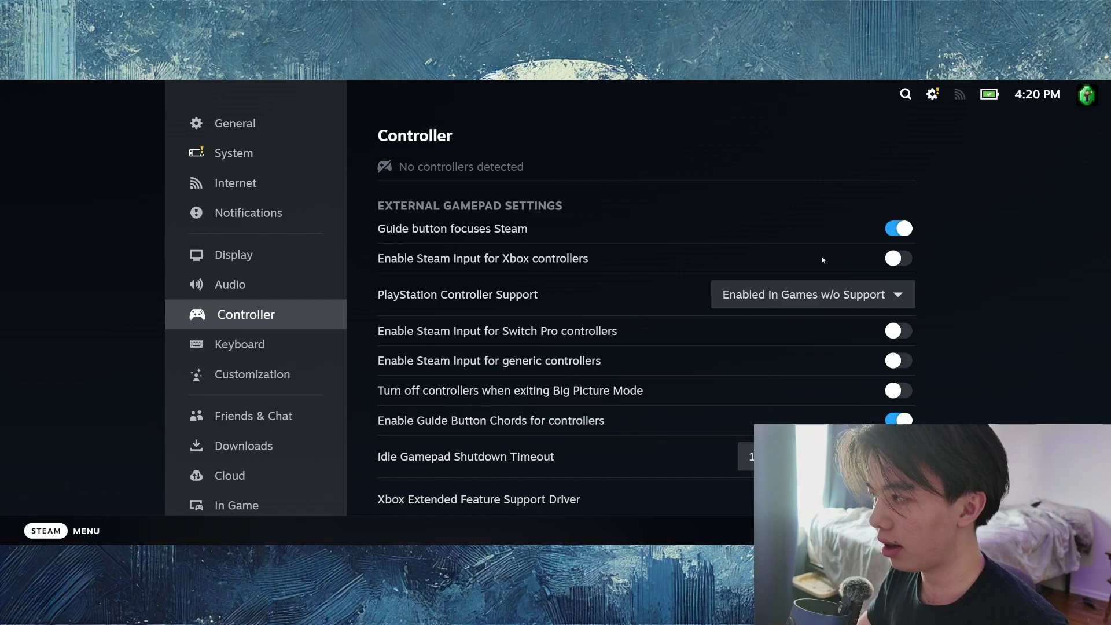
pyautogui.click(866, 304)
pyautogui.click(554, 288)
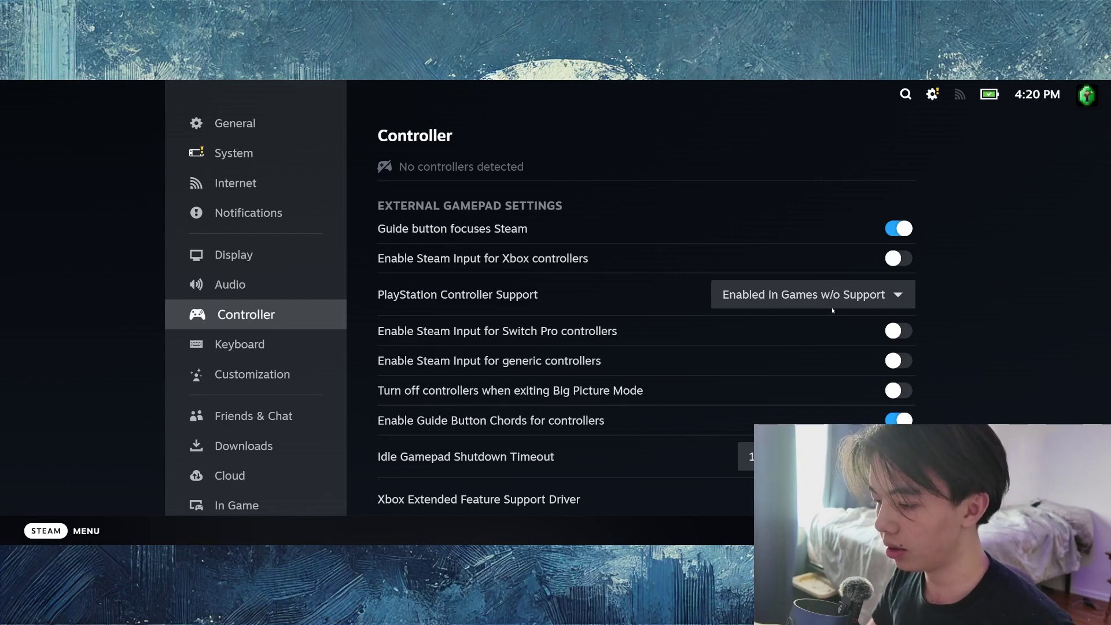
pyautogui.click(889, 260)
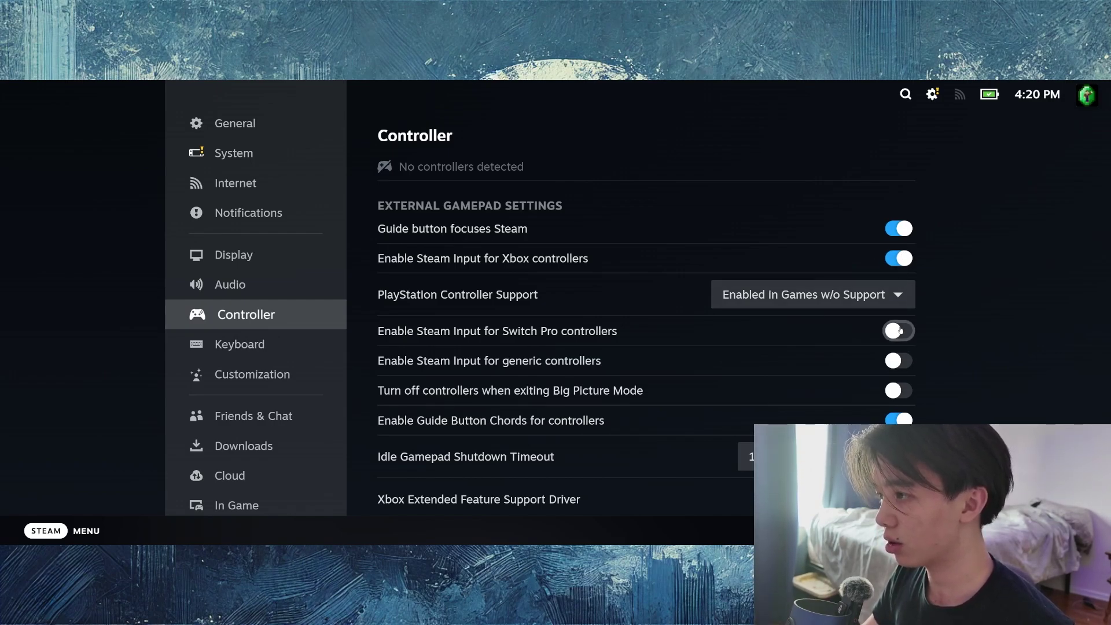
pyautogui.click(899, 259)
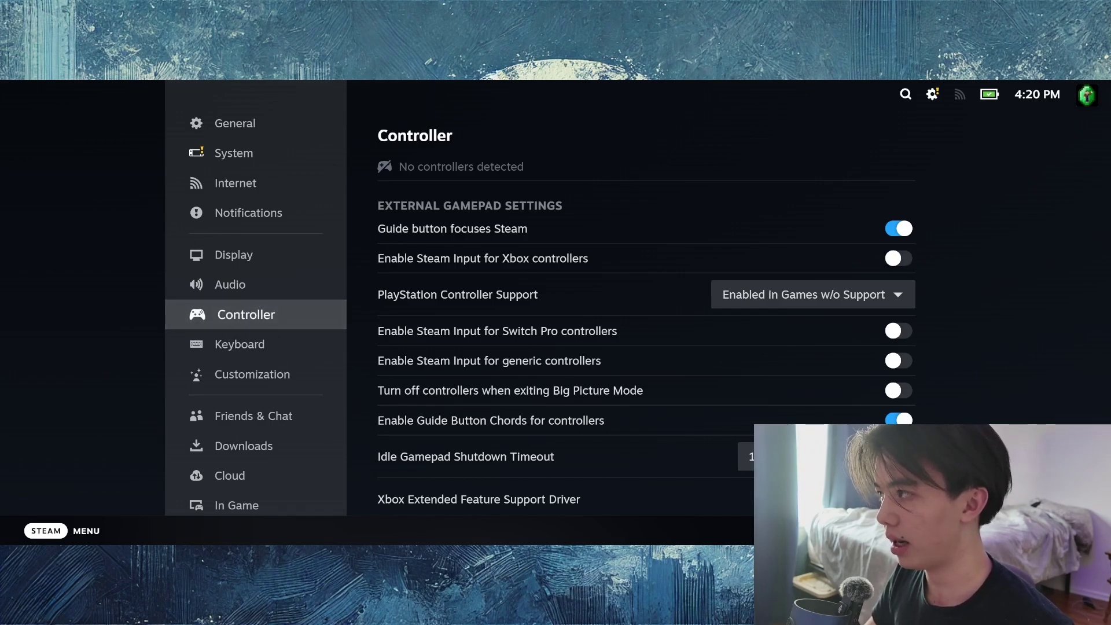
# - Leave the Controller settings and exit Big Picture Mode
pyautogui.press('Escape')
pyautogui.click(46, 531)
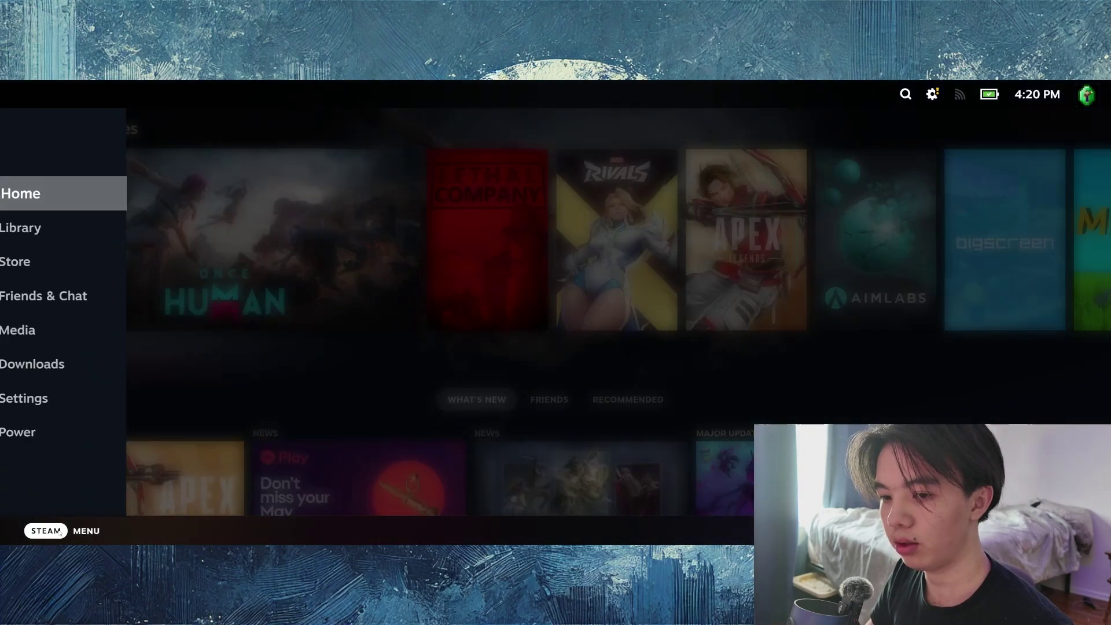
pyautogui.click(67, 442)
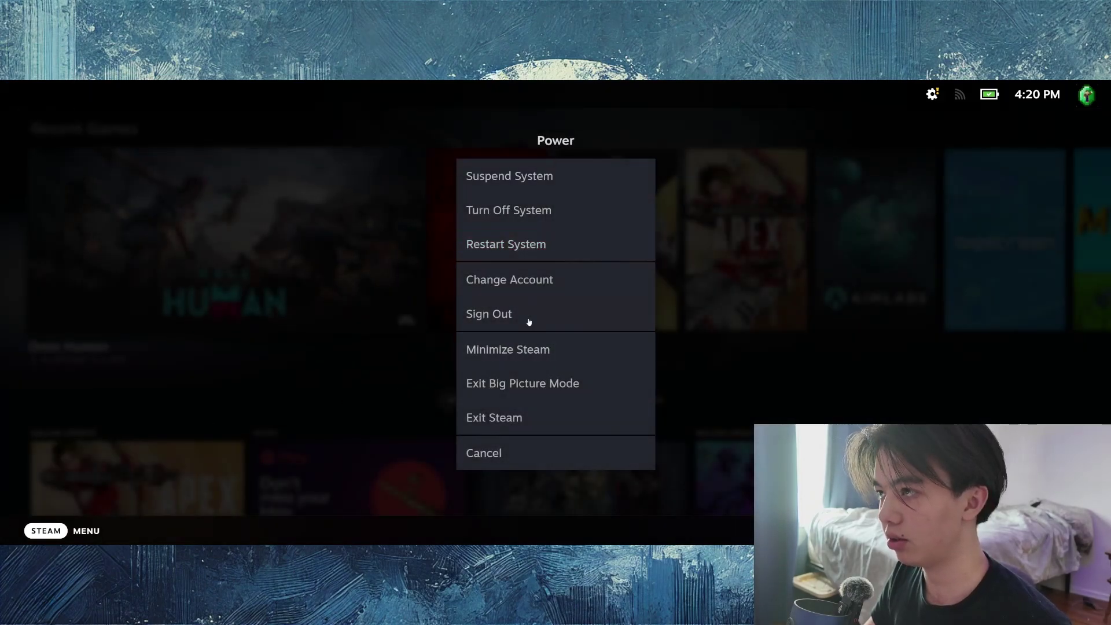
pyautogui.click(528, 383)
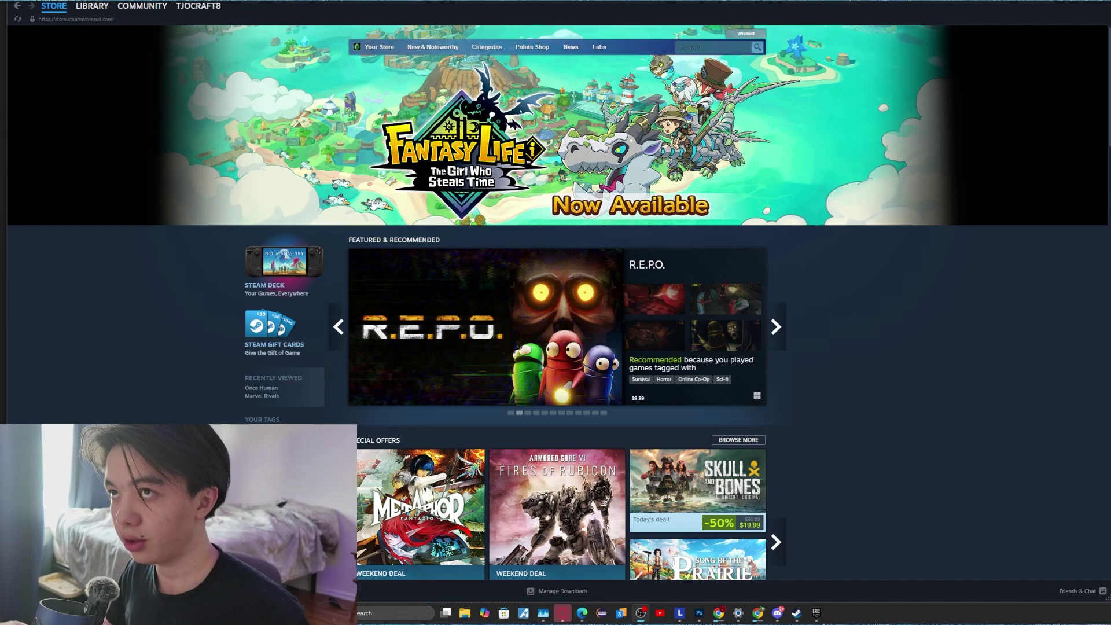
# - Add Epic Games Launcher to the Steam library as a non-Steam game
pyautogui.click(93, 7)
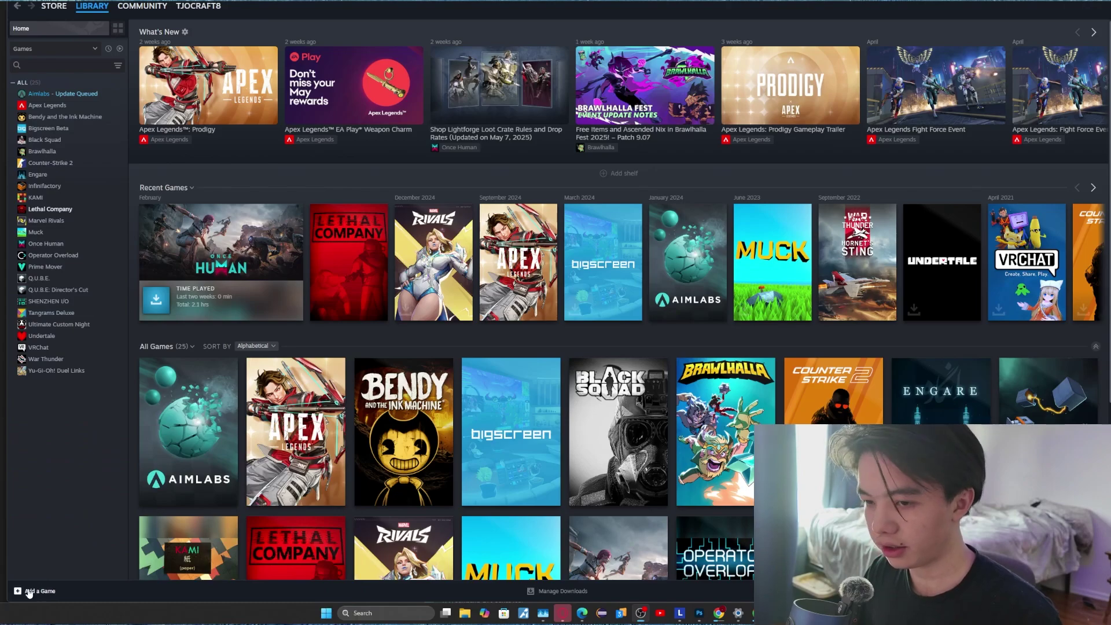
pyautogui.click(29, 591)
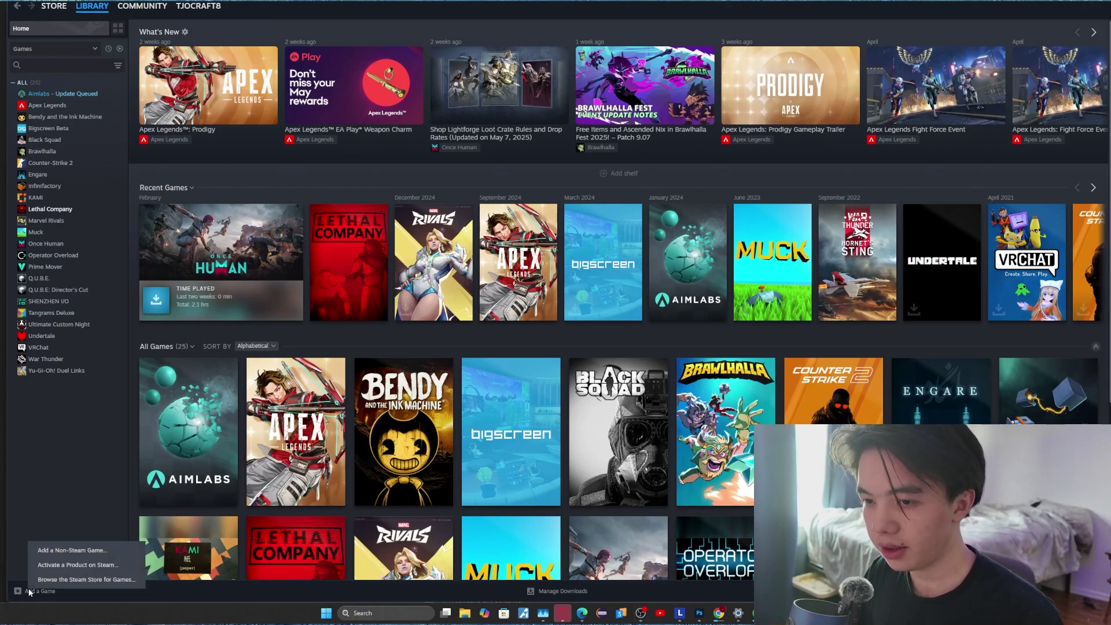
pyautogui.click(45, 552)
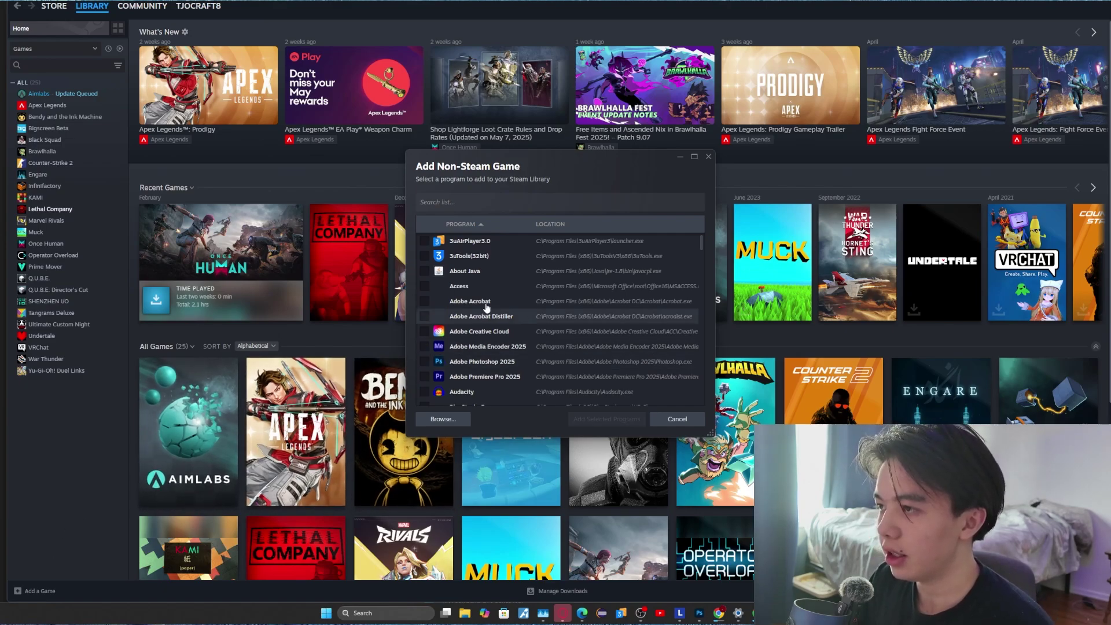
pyautogui.scroll(-3, 500, 295)
pyautogui.scroll(2, 500, 294)
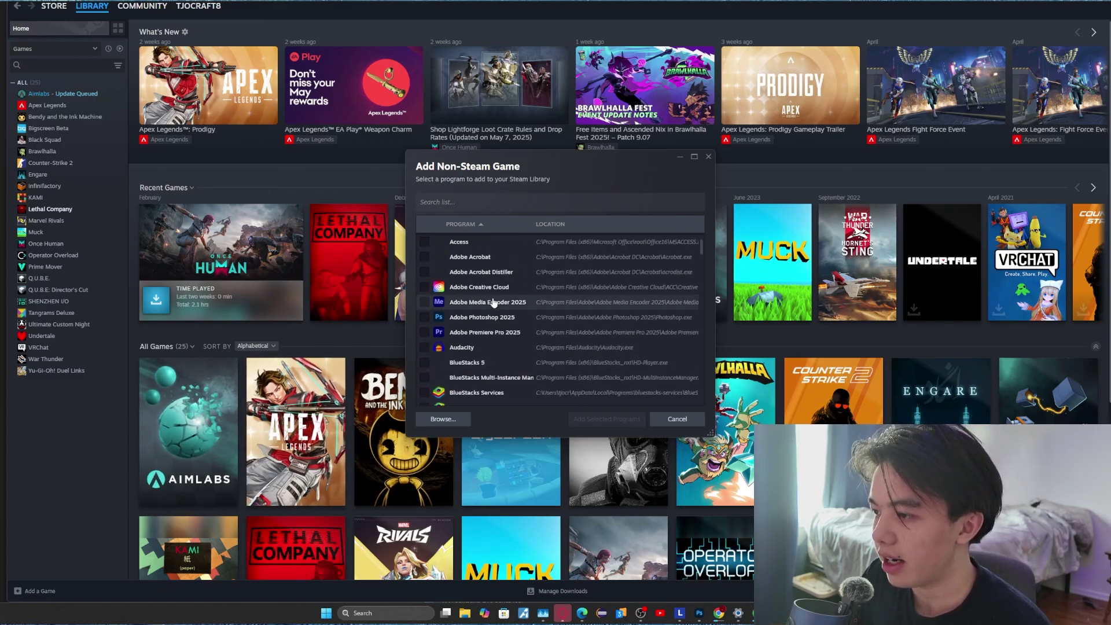
pyautogui.scroll(-4, 493, 302)
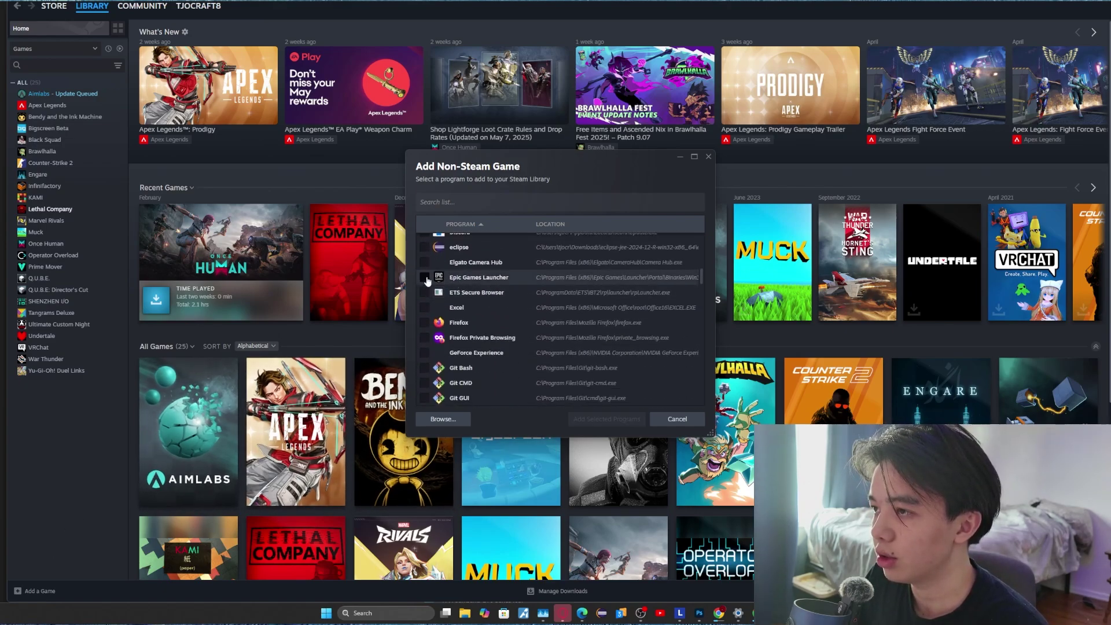
pyautogui.click(425, 278)
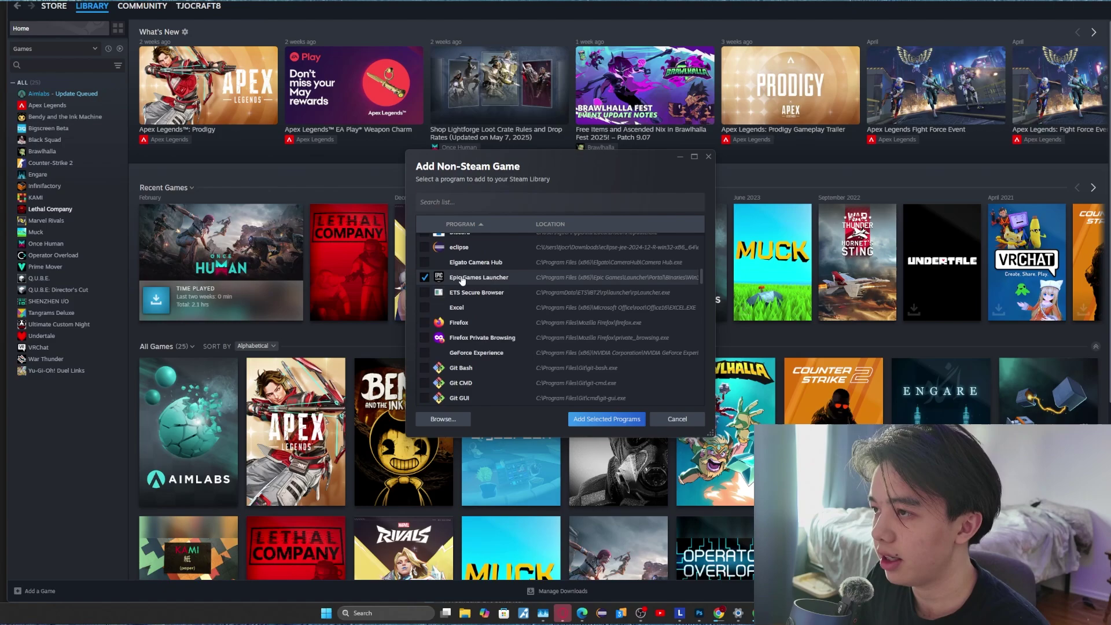
pyautogui.click(602, 420)
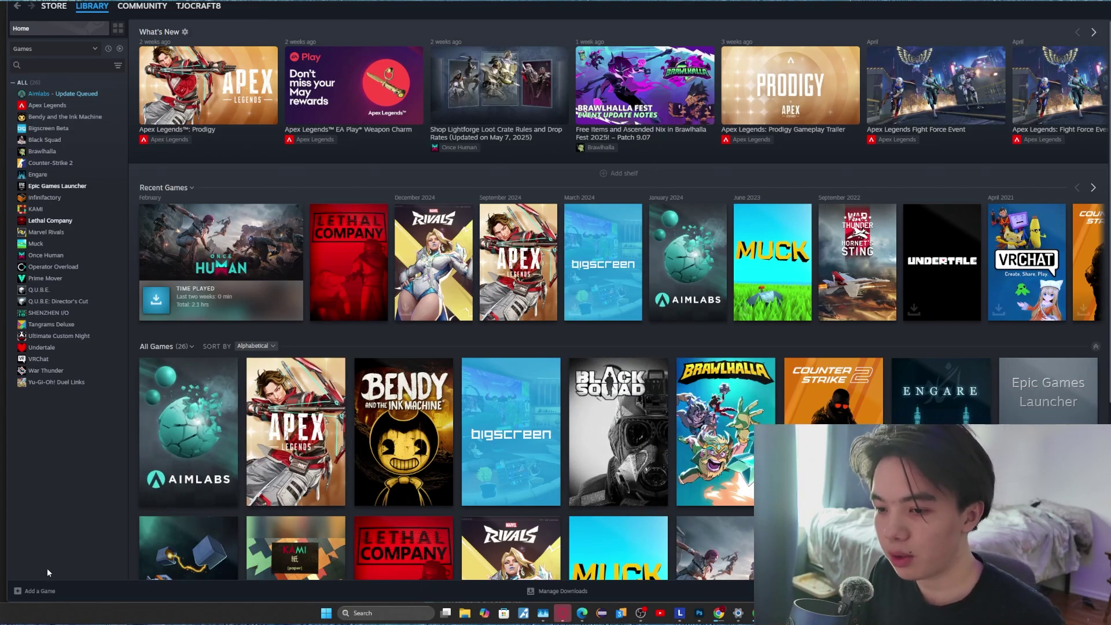
# - Start adding another non-Steam game and browse to the Launcher folder in C:\Program Files\Rockstar Games
pyautogui.click(36, 591)
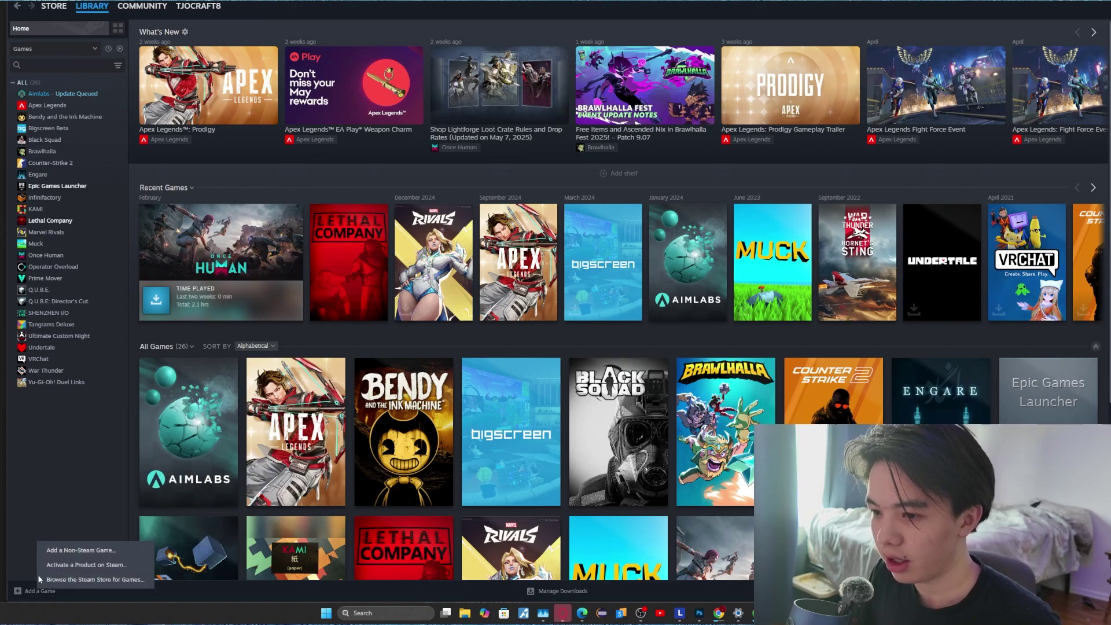
pyautogui.click(62, 552)
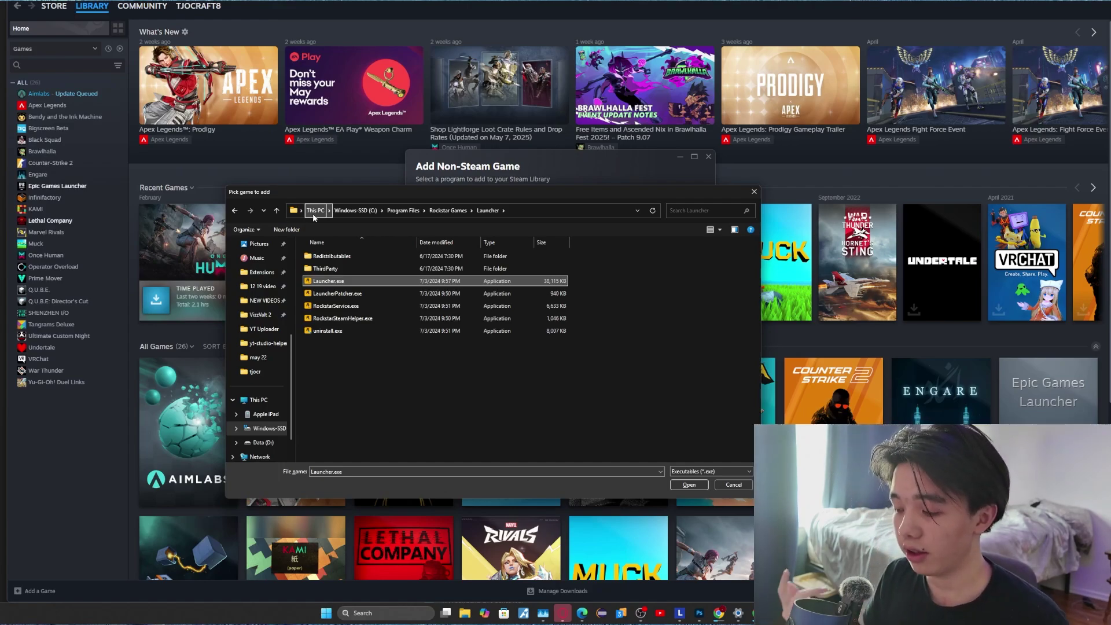
pyautogui.click(313, 212)
pyautogui.doubleClick(464, 275)
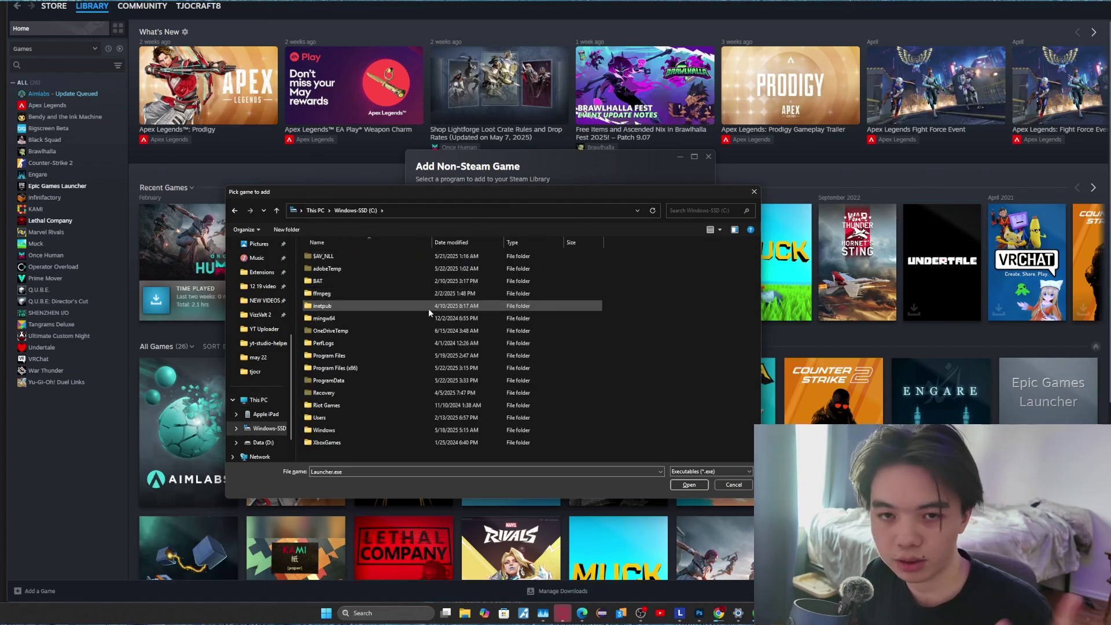
pyautogui.doubleClick(356, 356)
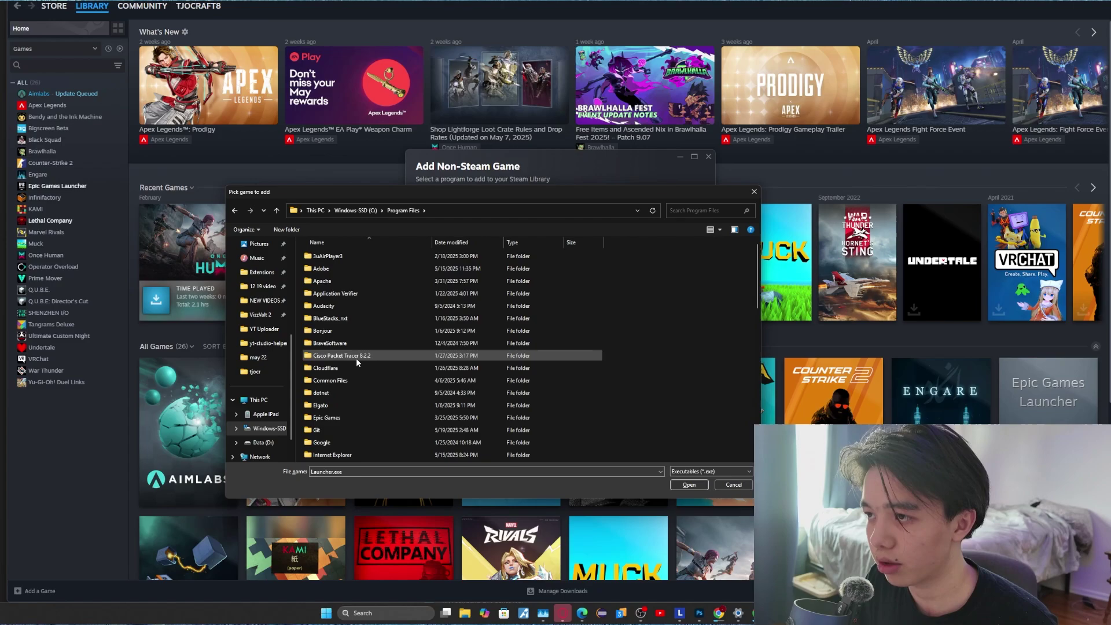
pyautogui.scroll(-5, 358, 356)
pyautogui.scroll(-3, 360, 355)
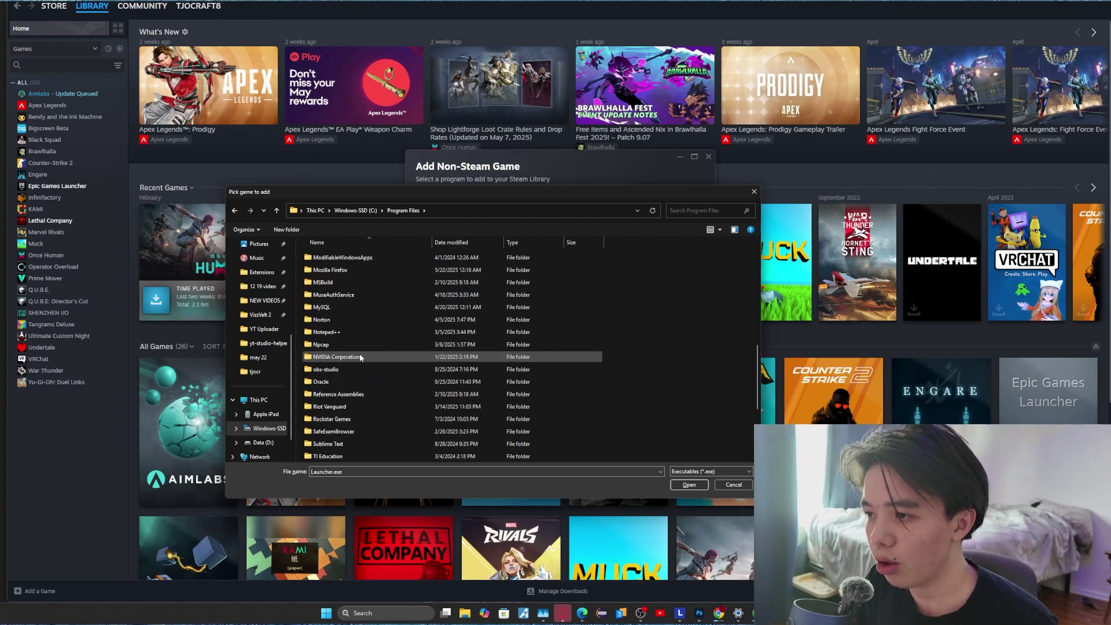
pyautogui.doubleClick(354, 418)
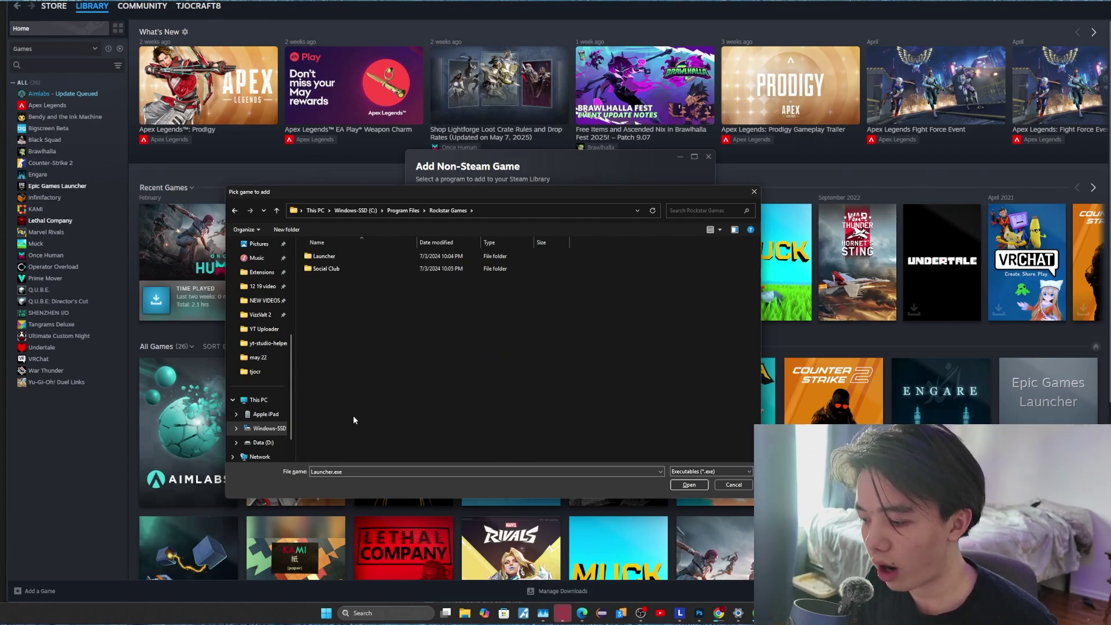
pyautogui.doubleClick(340, 255)
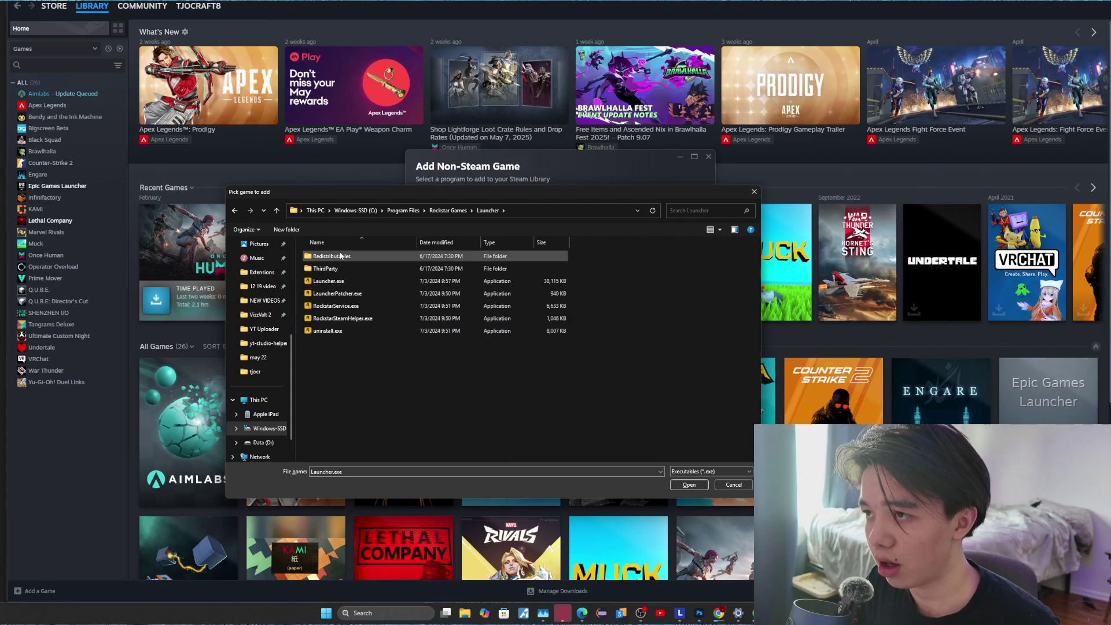
# - Choose the Rockstar Launcher.exe file and add it to the Steam library
pyautogui.click(328, 280)
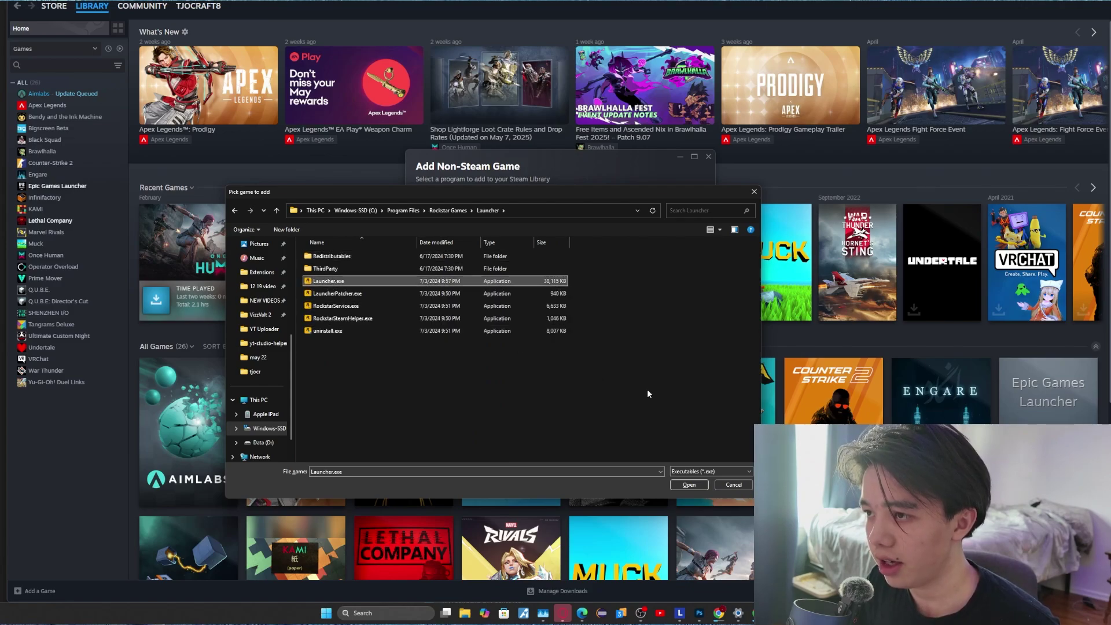
pyautogui.click(689, 484)
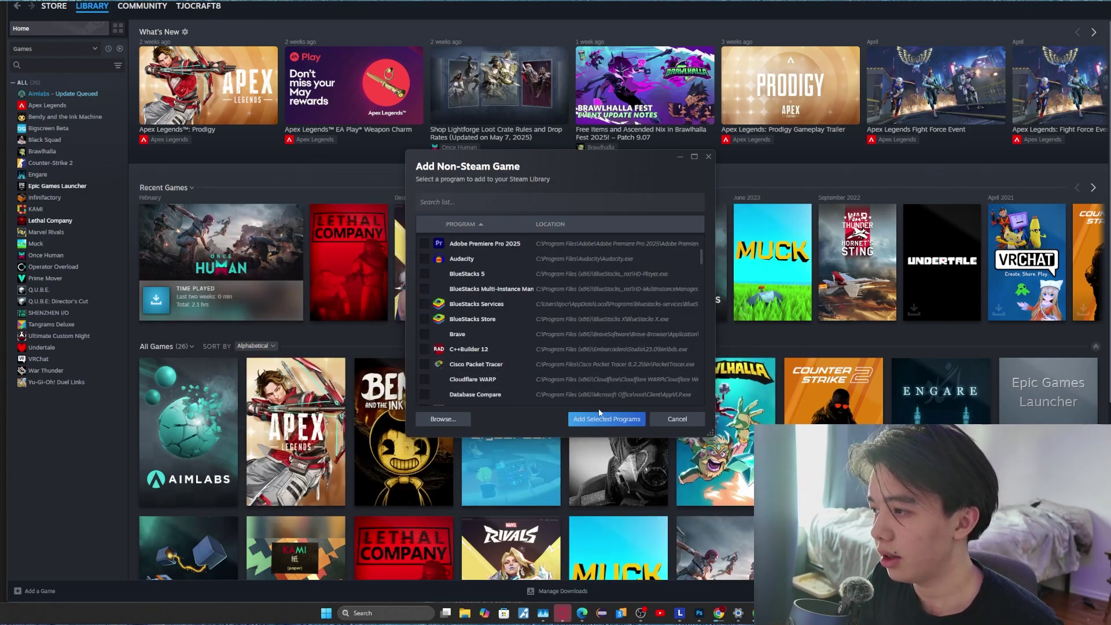
pyautogui.scroll(-1, 551, 363)
pyautogui.scroll(-5, 552, 363)
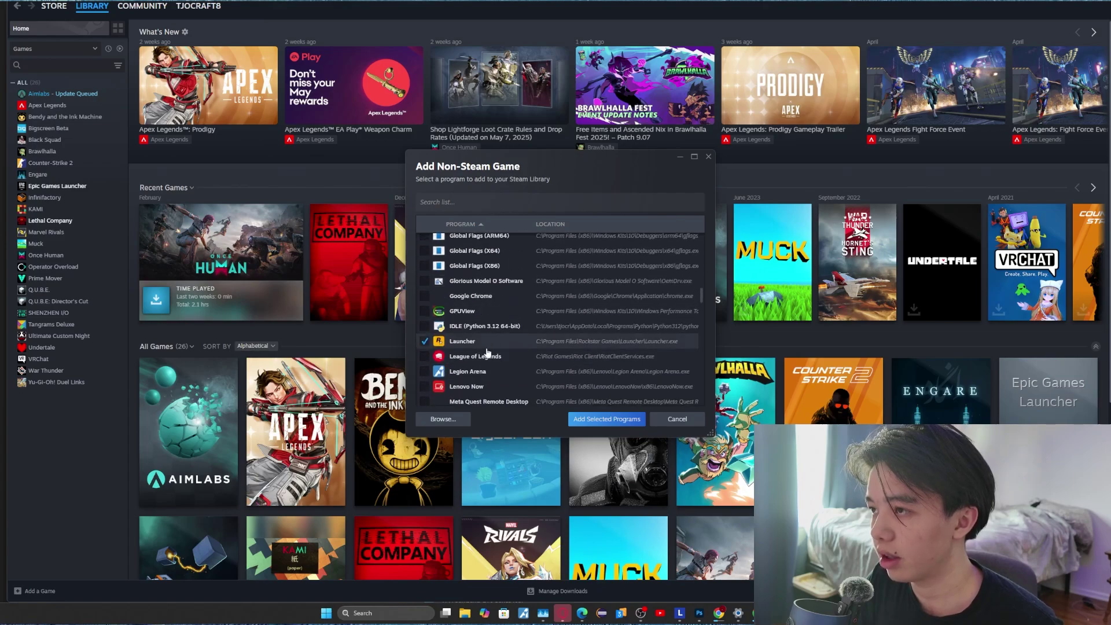
pyautogui.click(607, 419)
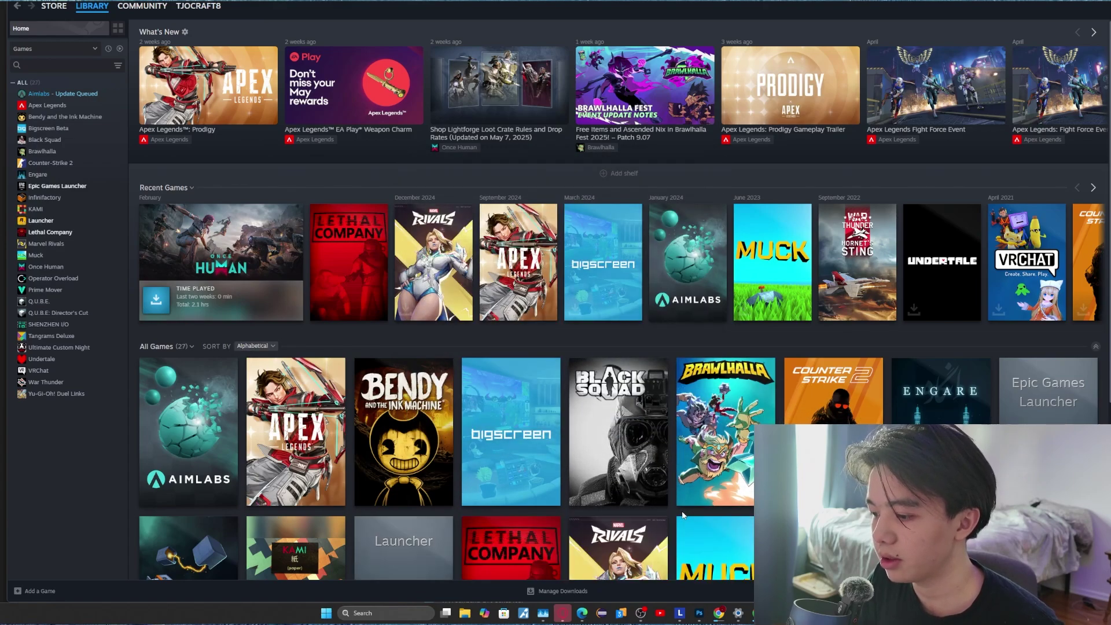
# - Set the controller override for Epic Games Launcher to Enable Steam Input and close its properties
pyautogui.moveTo(586, 443)
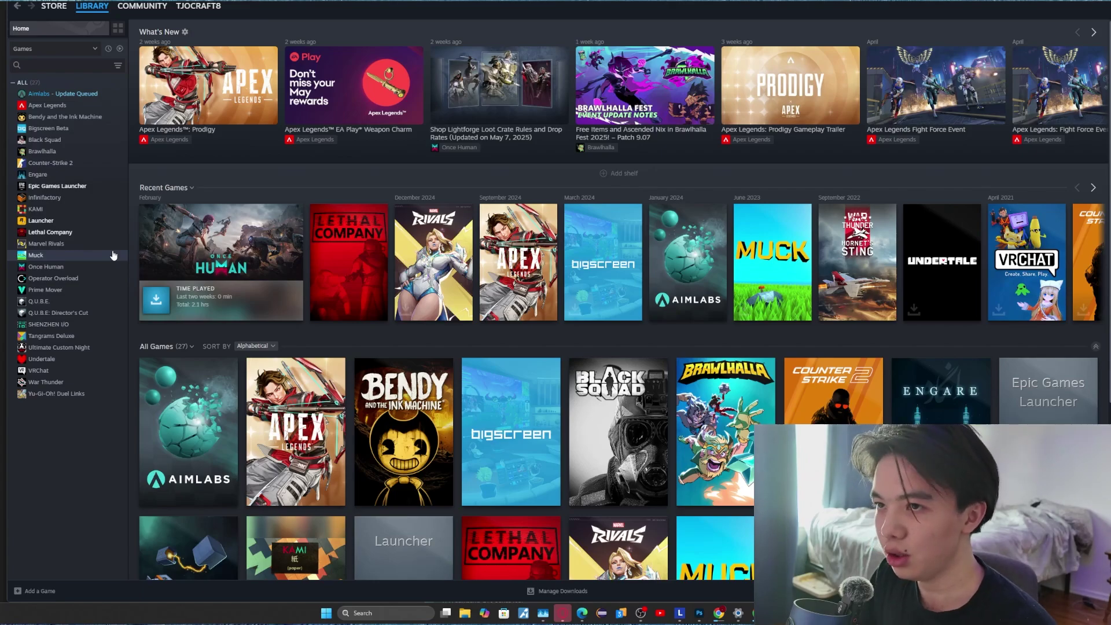
pyautogui.rightClick(74, 186)
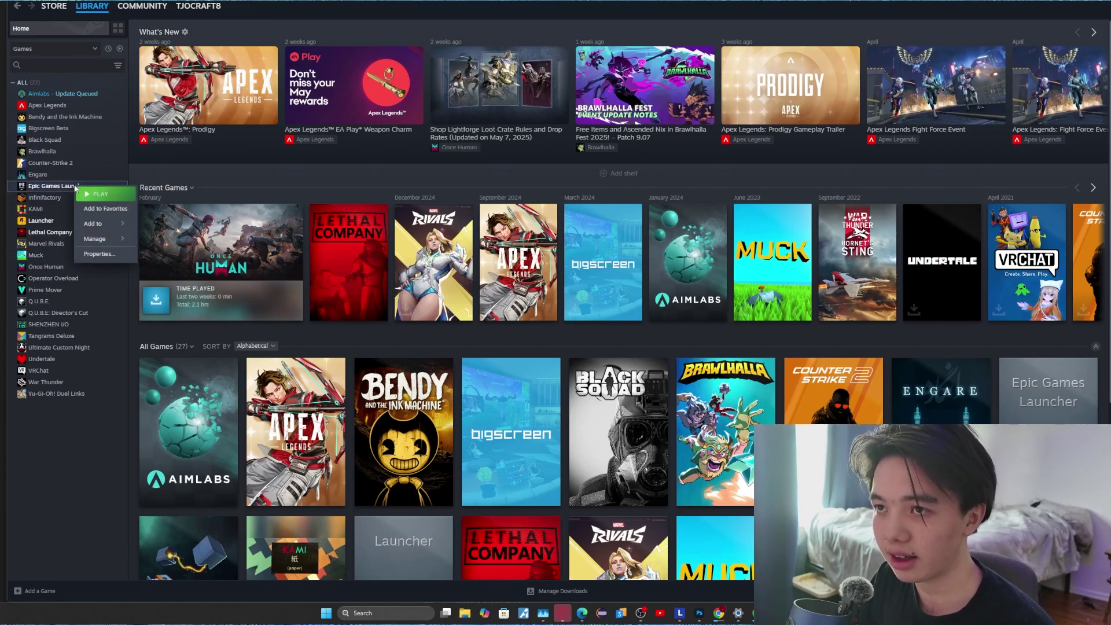
pyautogui.click(98, 253)
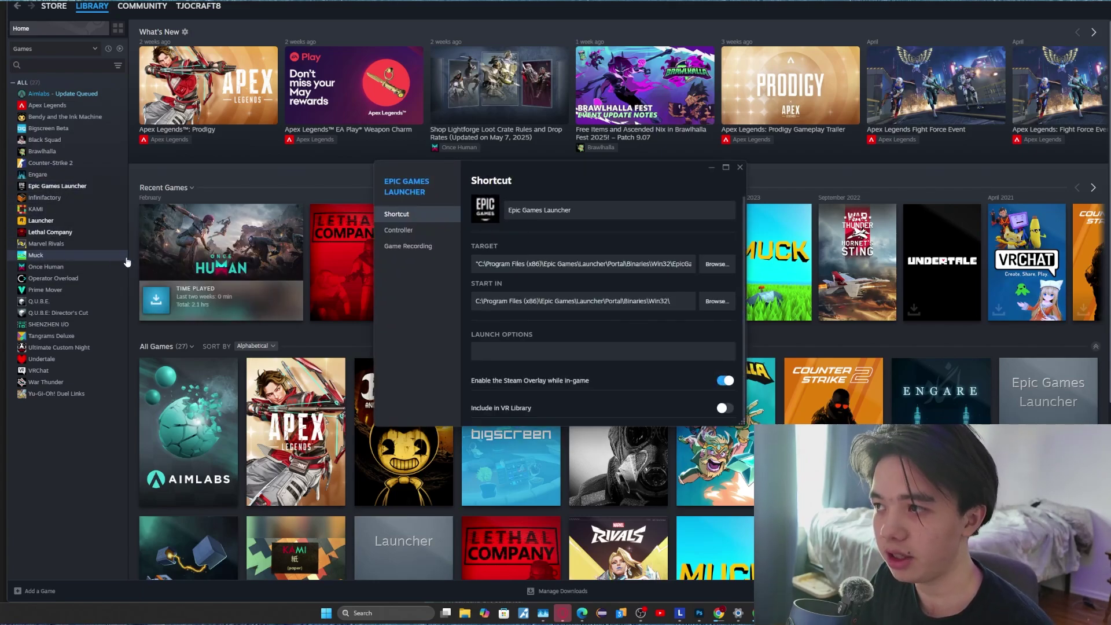
pyautogui.click(414, 230)
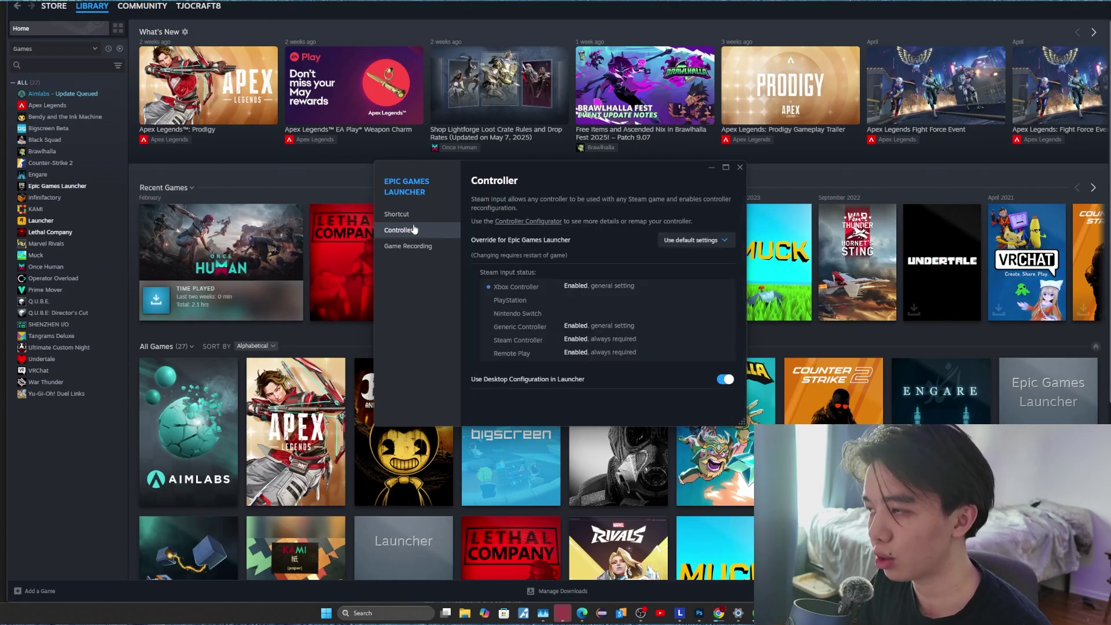
pyautogui.click(673, 248)
pyautogui.click(687, 295)
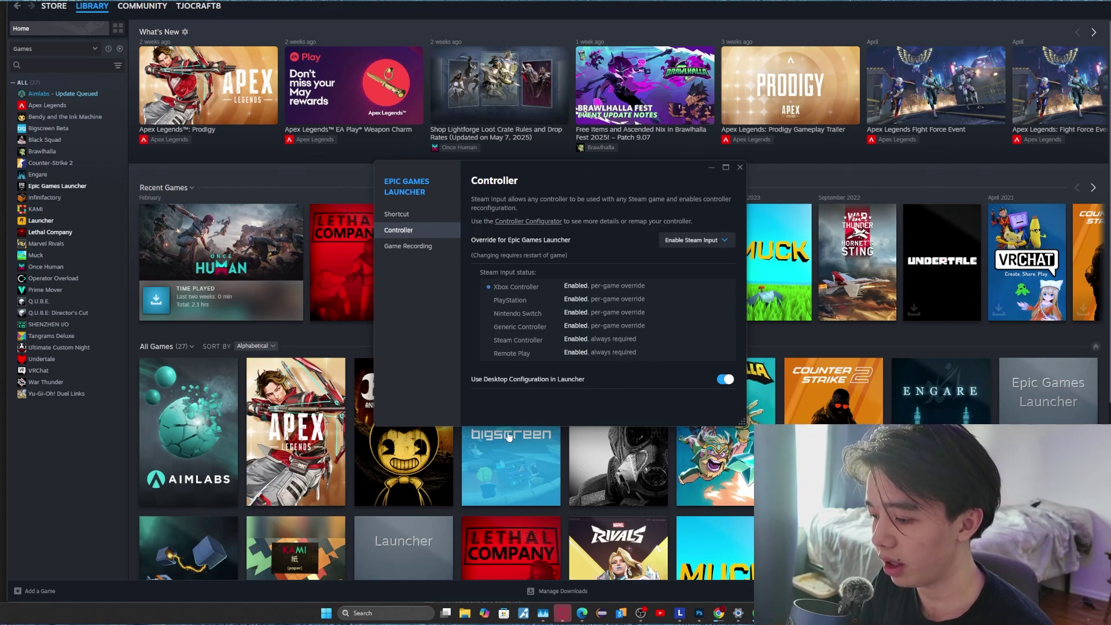
pyautogui.click(740, 168)
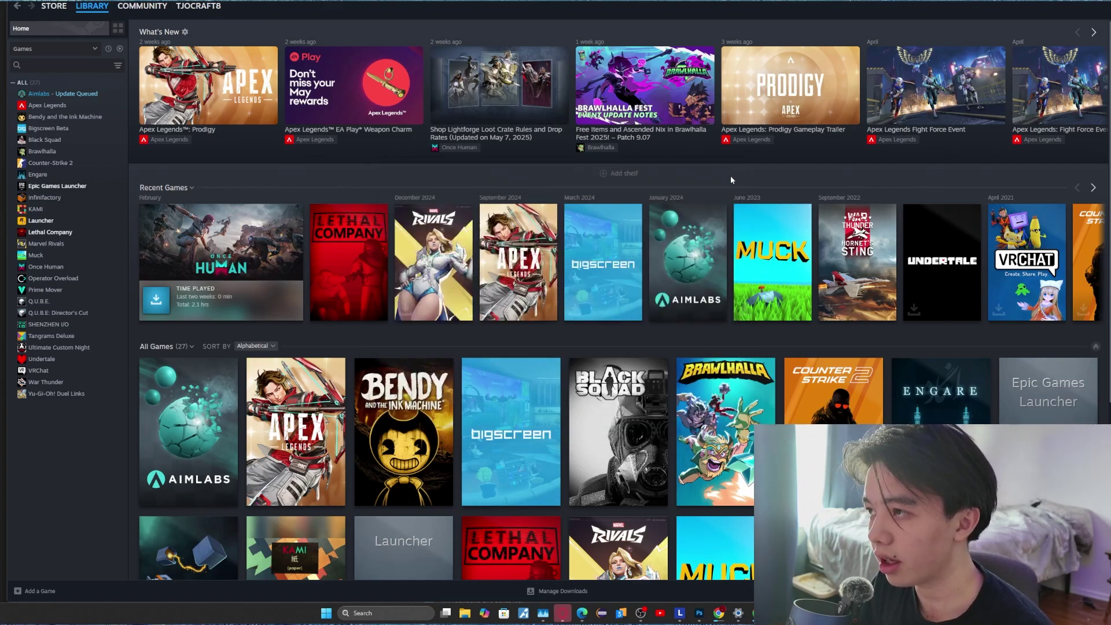
# - Set the controller override for the Rockstar Launcher entry to Enable Steam Input and close its properties
pyautogui.rightClick(54, 223)
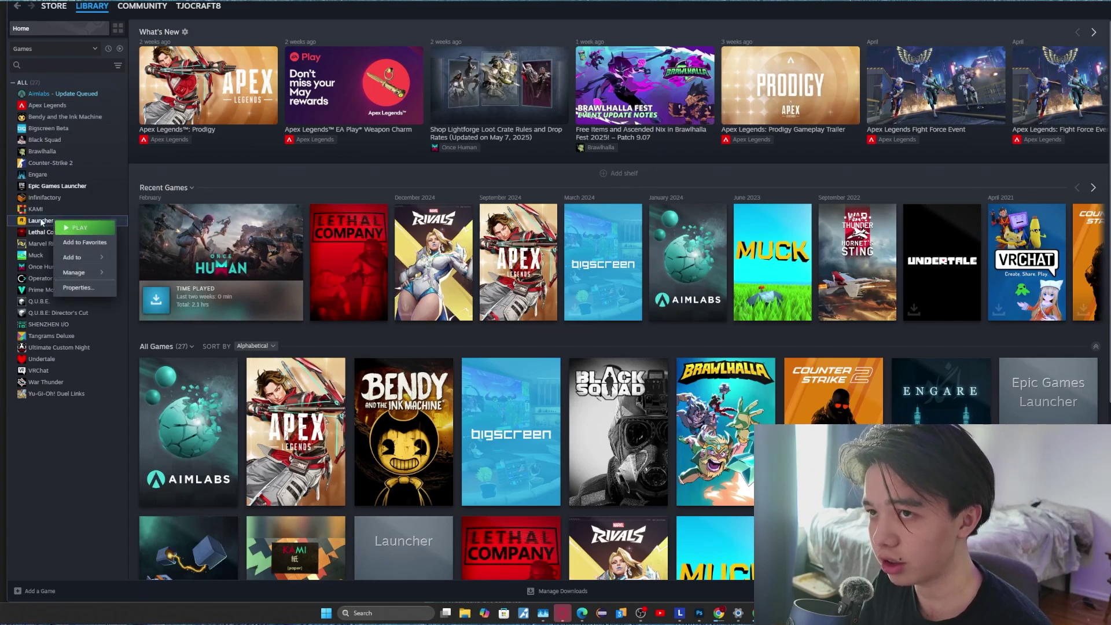
pyautogui.click(77, 288)
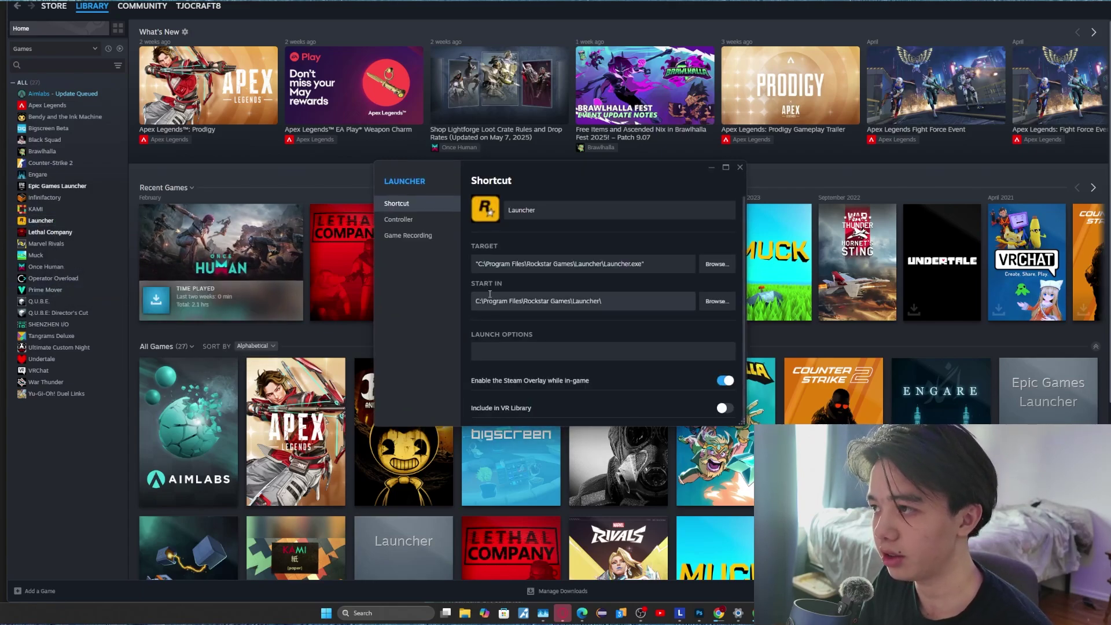
pyautogui.click(398, 219)
pyautogui.click(721, 241)
pyautogui.click(692, 298)
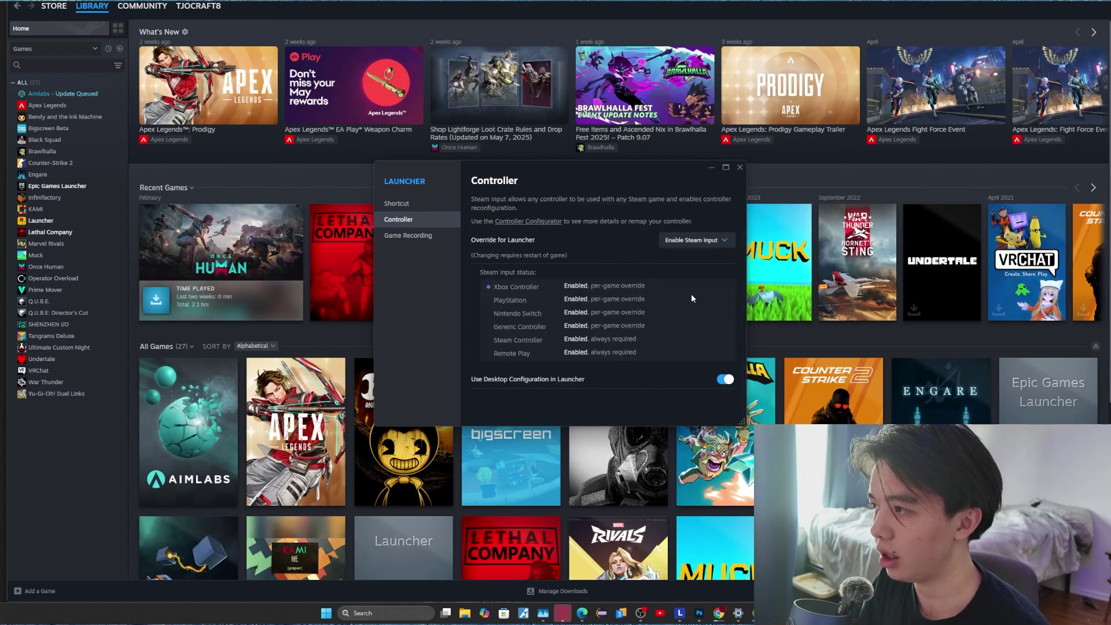
pyautogui.click(739, 167)
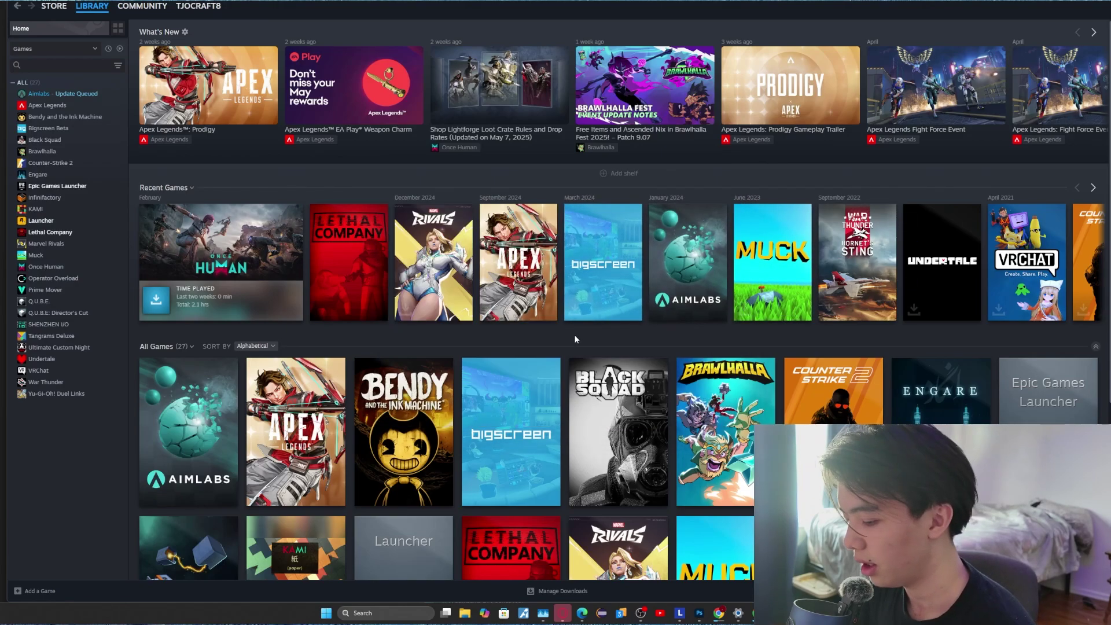
# - Launch Epic Games Launcher from the Steam library, return to Steam, and launch the Rockstar Launcher entry
pyautogui.click(44, 185)
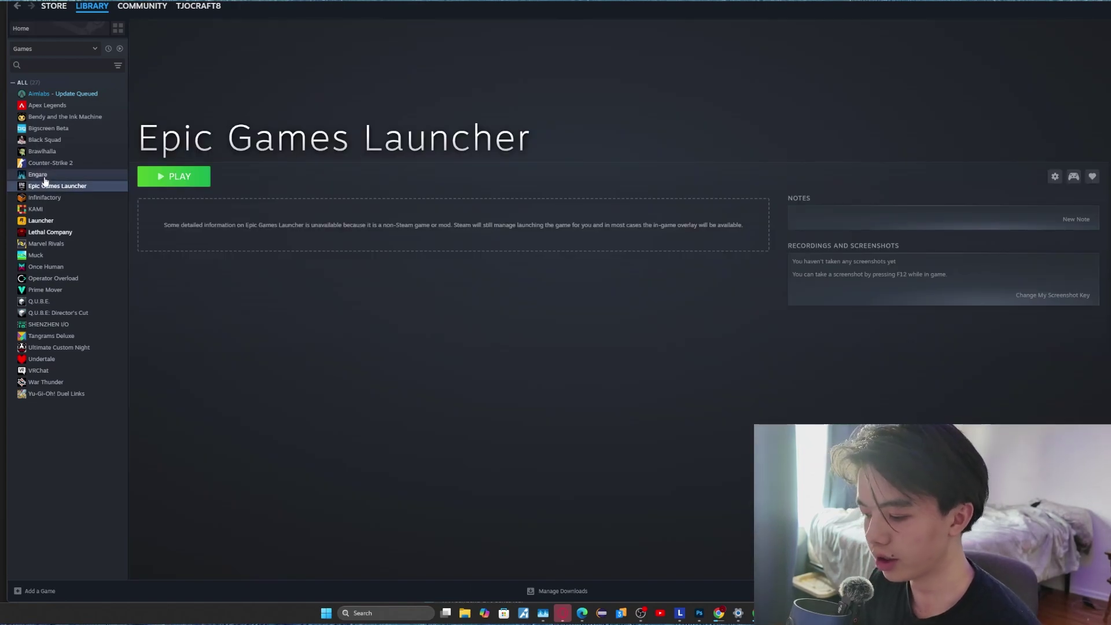
pyautogui.click(197, 177)
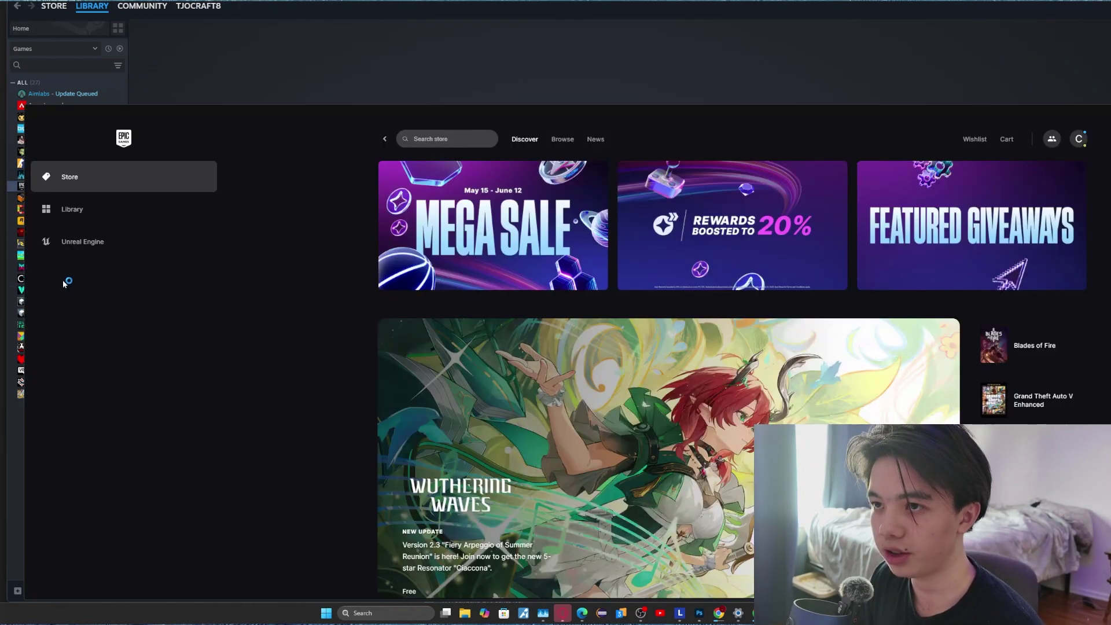
pyautogui.click(164, 85)
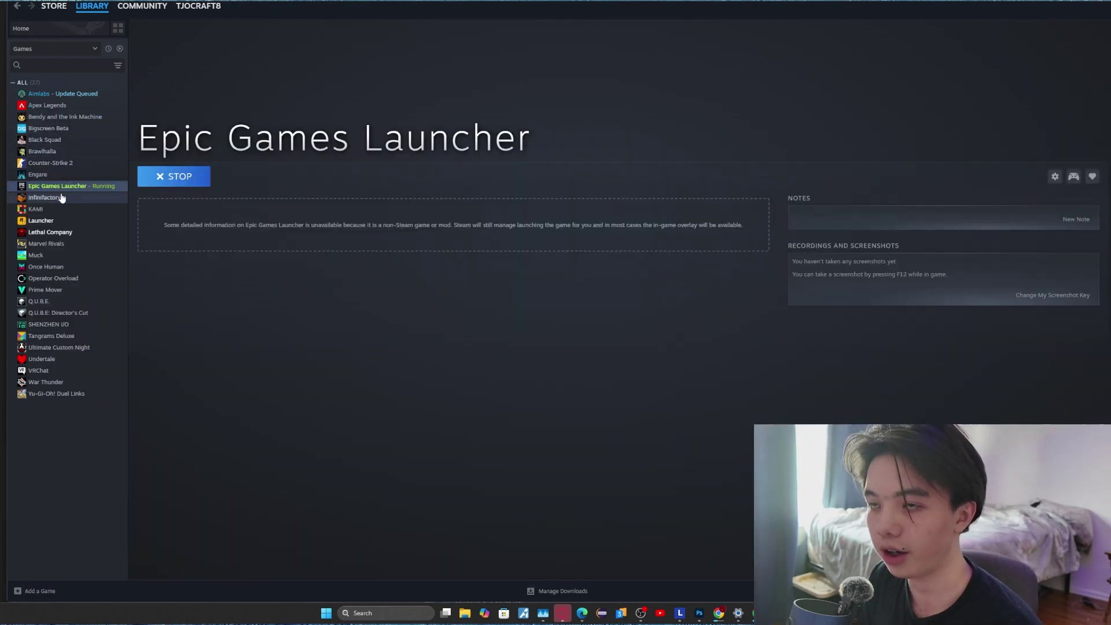
pyautogui.click(58, 221)
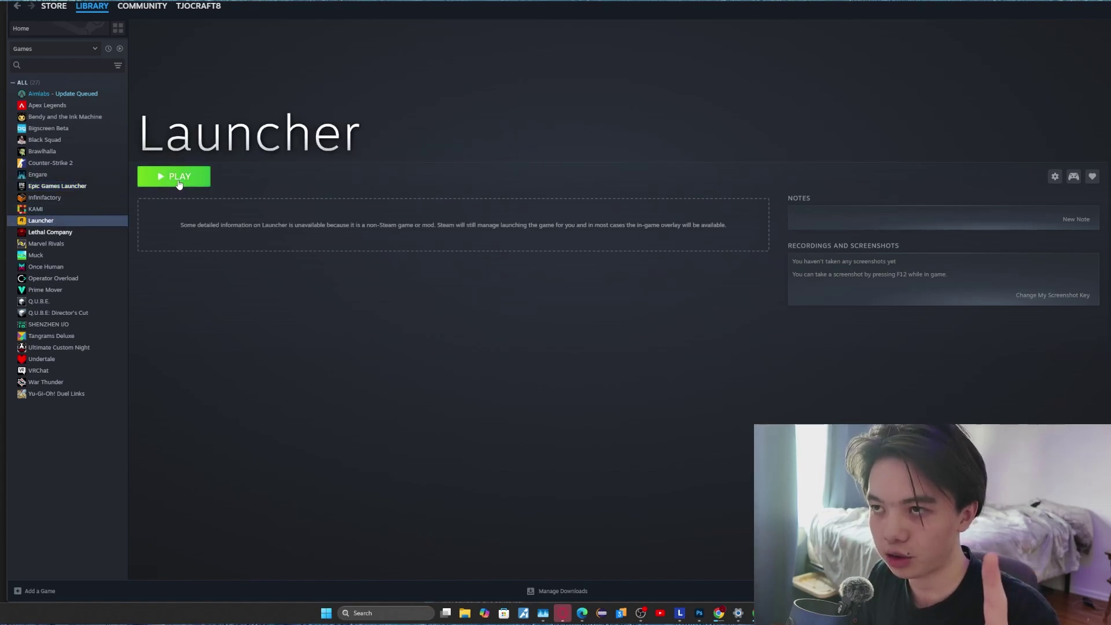
pyautogui.click(175, 182)
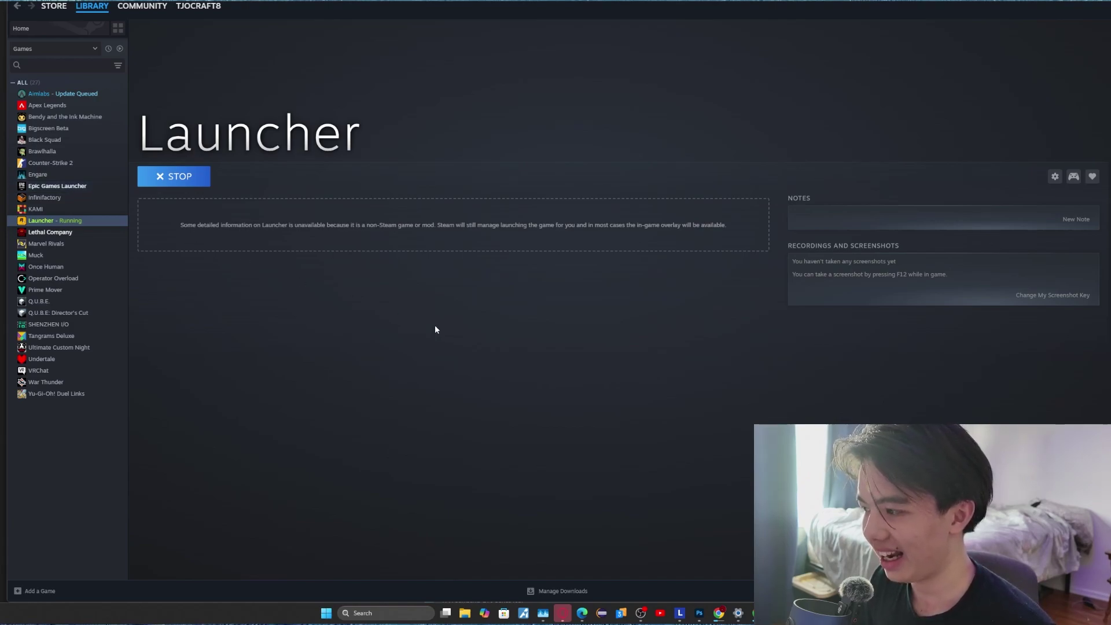
# - Return to Epic Games Launcher from its Steam library entry and reposition its window over Steam
pyautogui.click(79, 185)
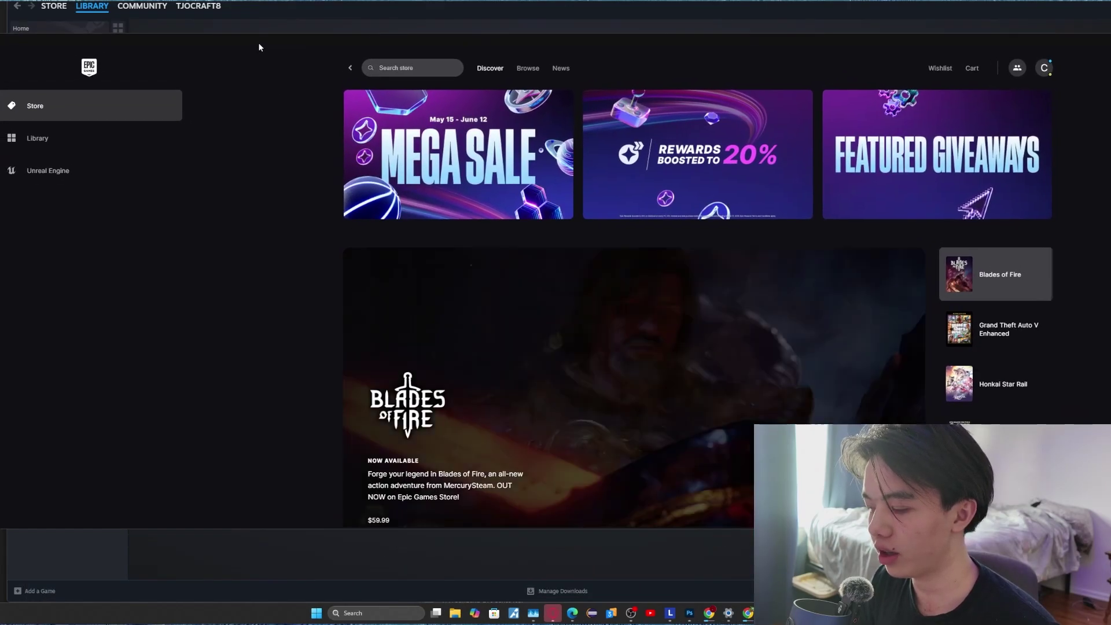
pyautogui.moveTo(253, 49); pyautogui.dragTo(265, 69)
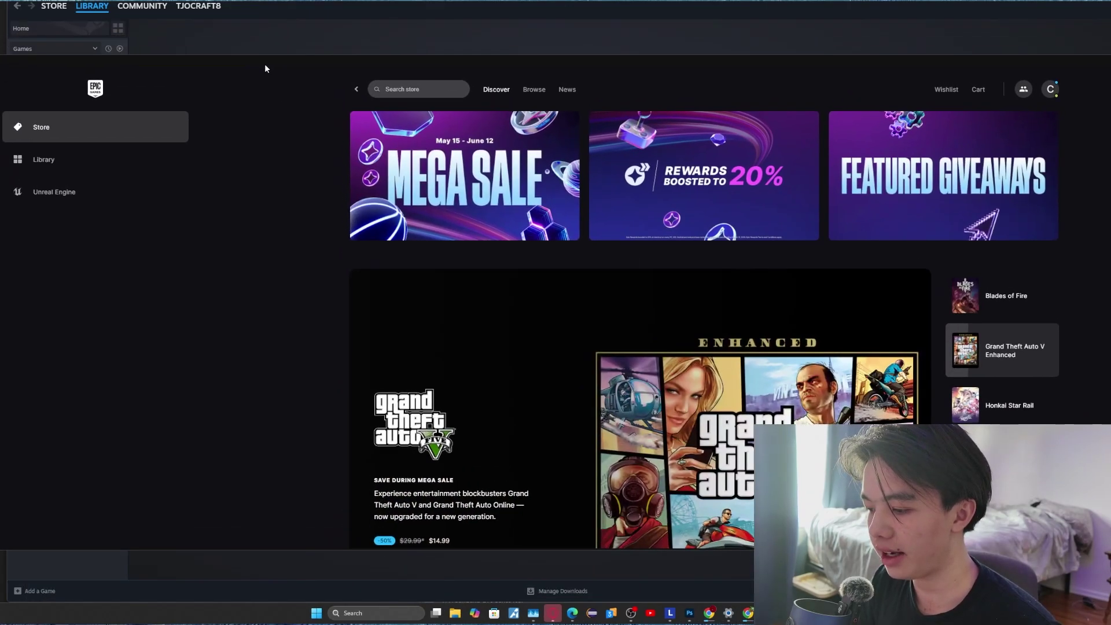